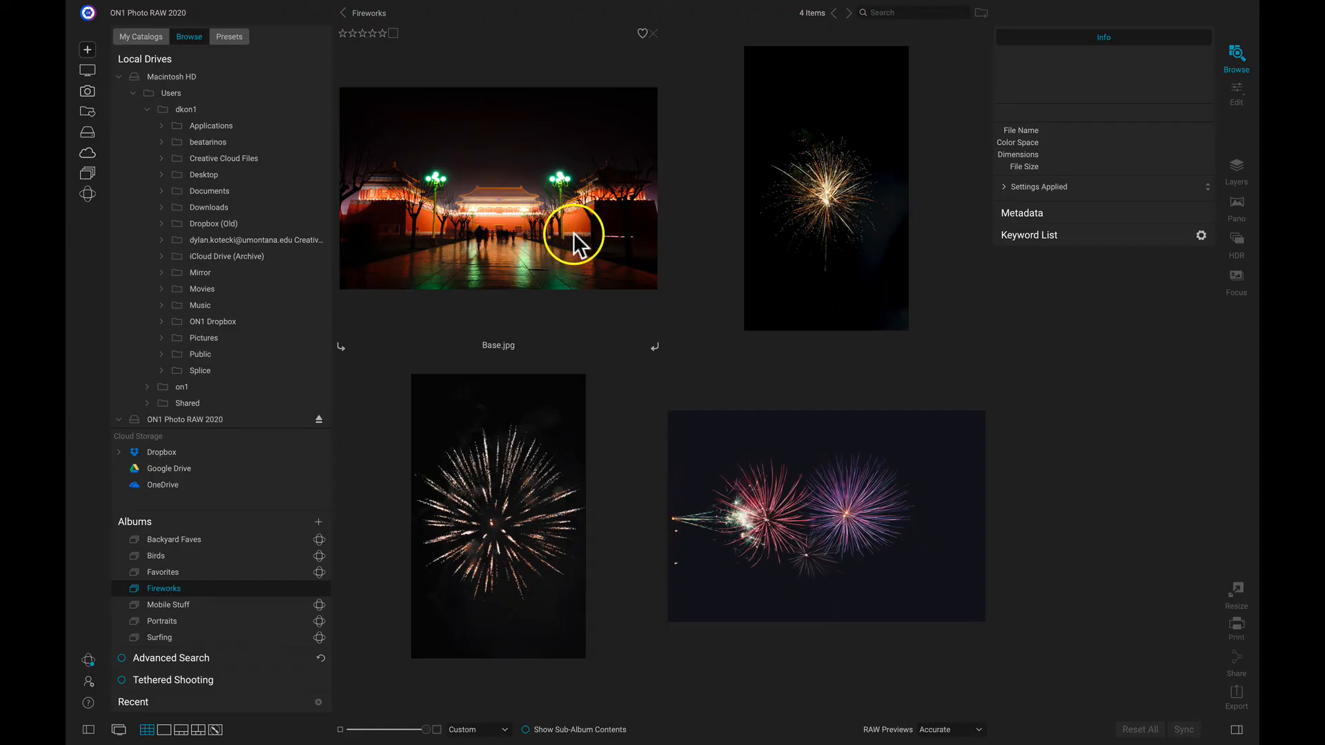
Open all four photos of the Fireworks album, from Base.jpg to Firework1.jpg, together as layers
{"action": "left_click", "coordinate": [573, 234]}
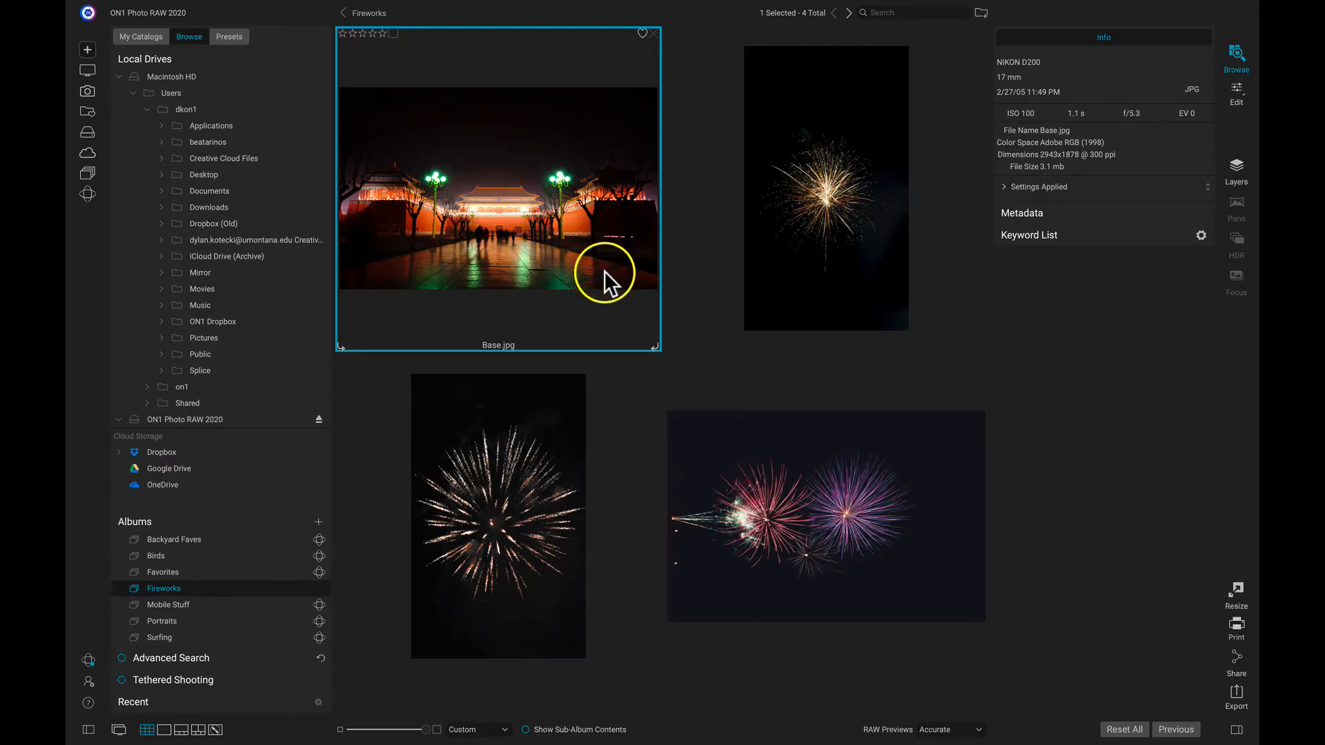
{"action": "left_click", "coordinate": [828, 530], "text": "shift"}
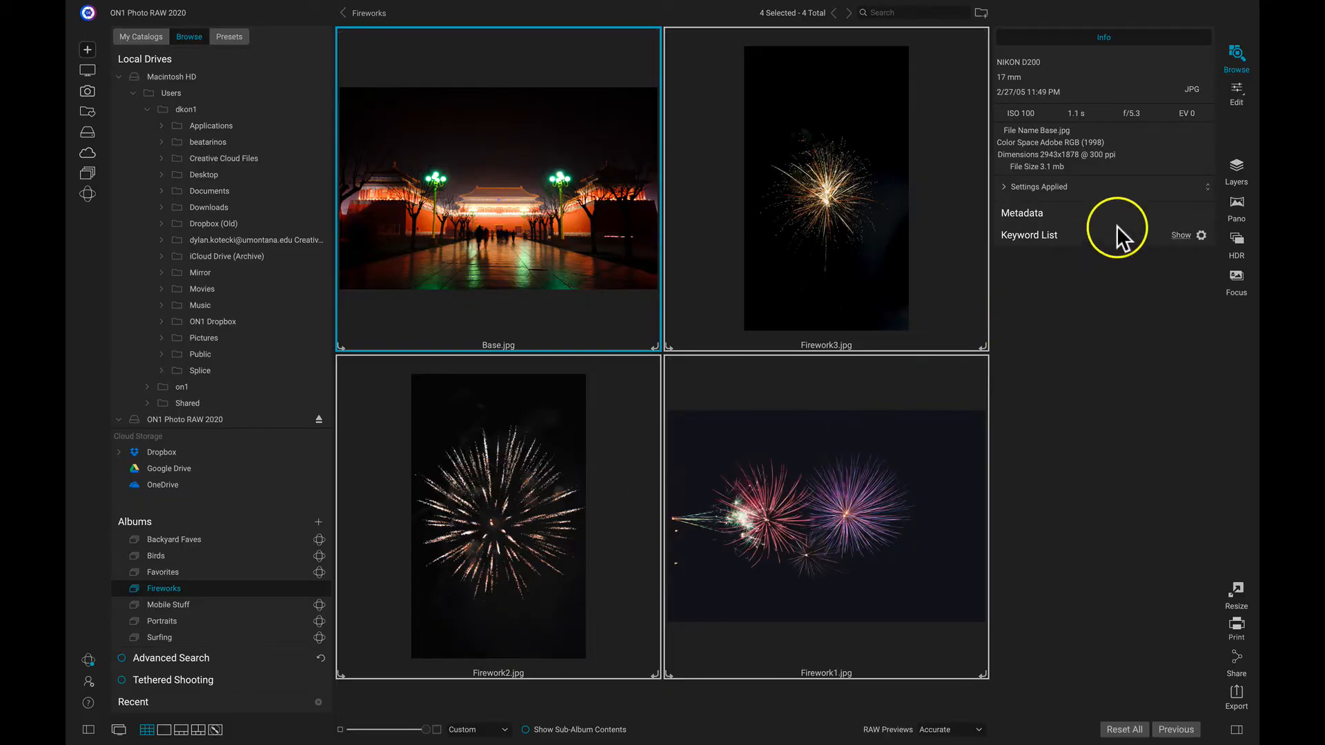
{"action": "left_click", "coordinate": [1237, 169]}
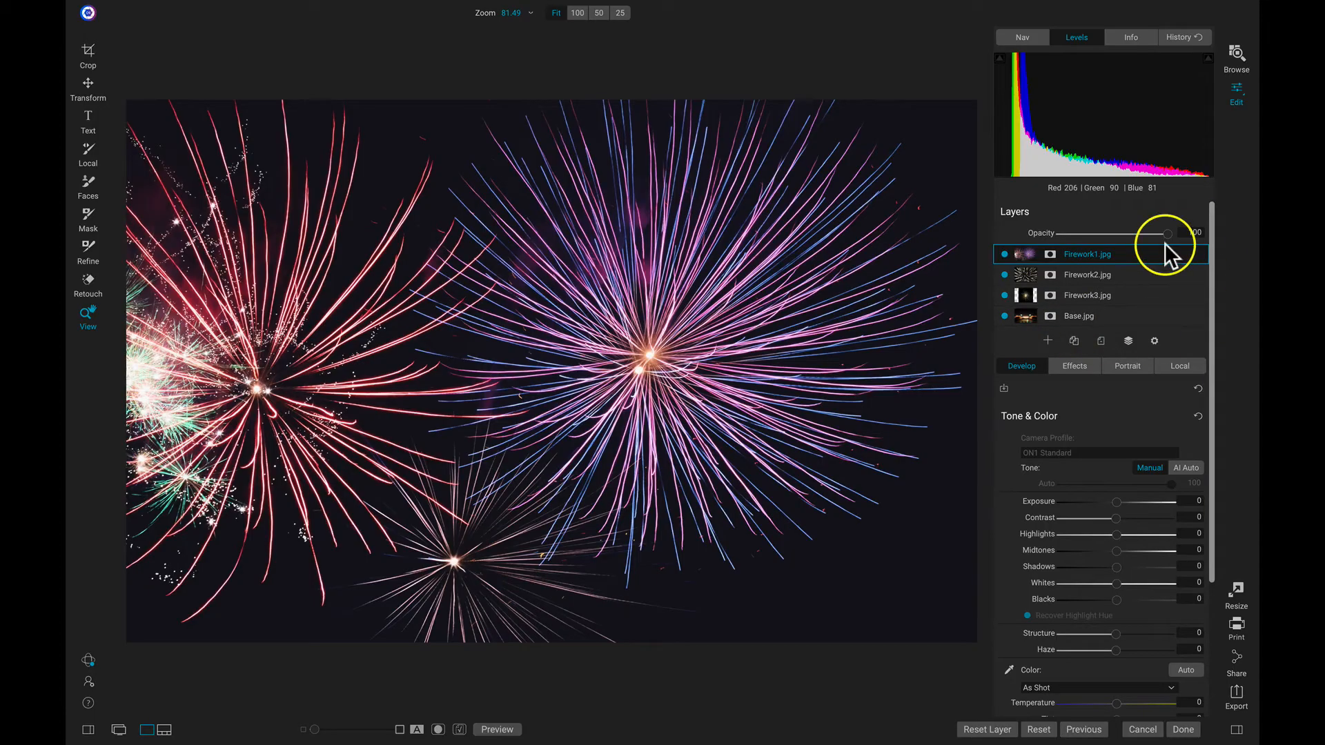
Hide the Firework1.jpg, Firework2.jpg and Firework3.jpg layers so only the base photo shows
{"action": "left_click", "coordinate": [1005, 254]}
{"action": "left_click", "coordinate": [1005, 275]}
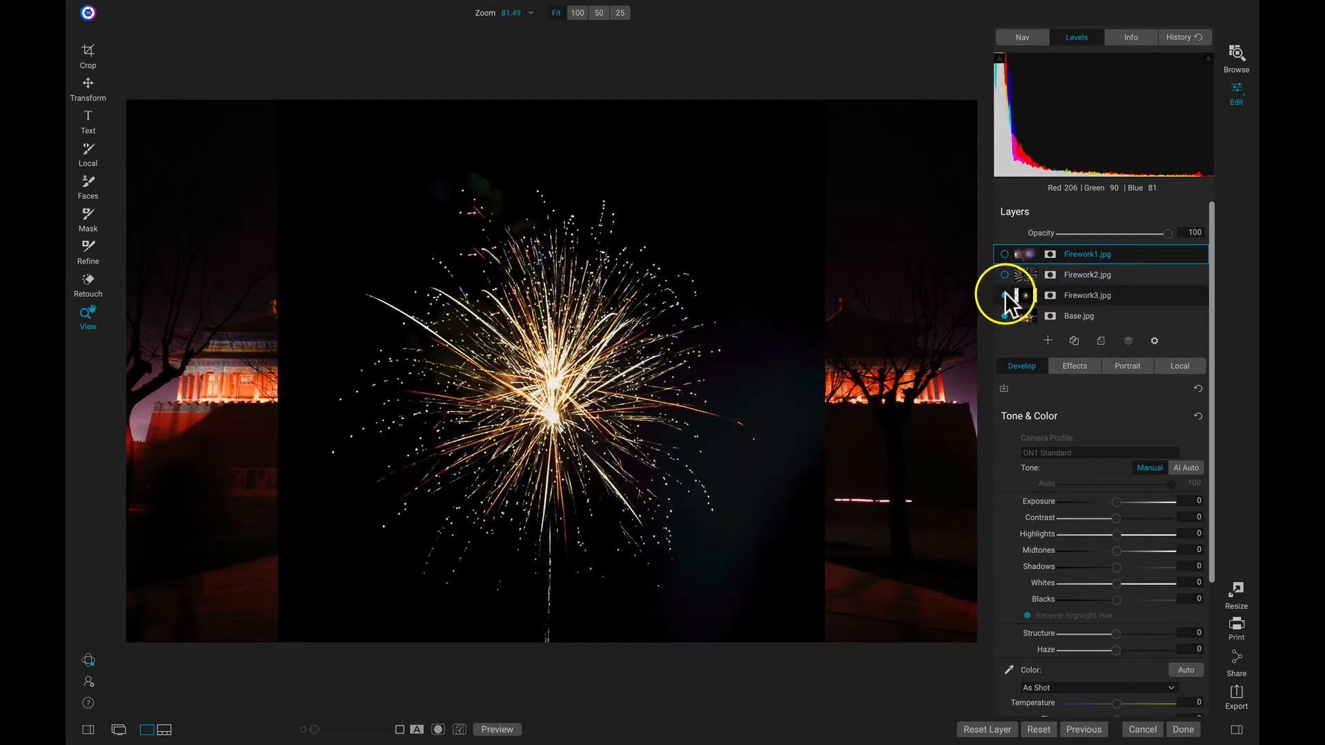
{"action": "left_click", "coordinate": [1005, 293]}
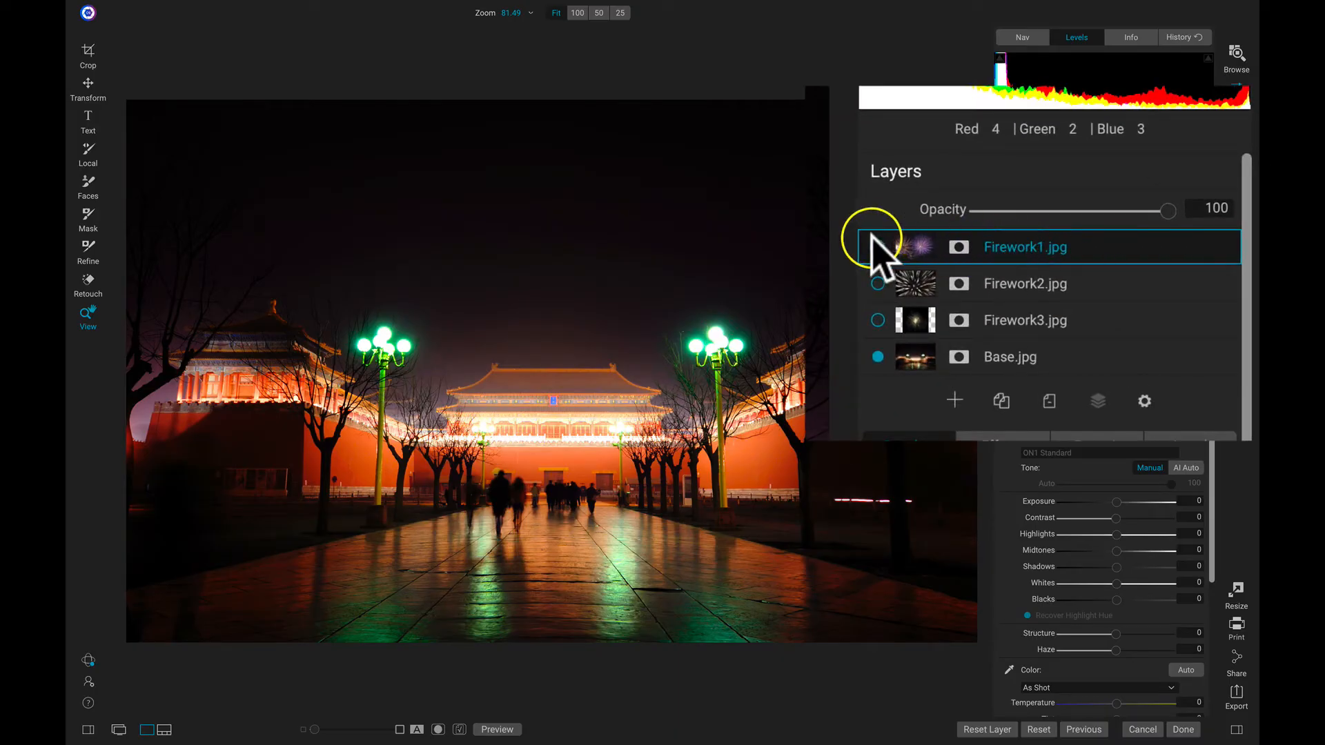
Show the Firework1.jpg layer, scale it to 25, rotate it 90° counterclockwise and move it into the sky above the central building
{"action": "left_click", "coordinate": [1004, 254]}
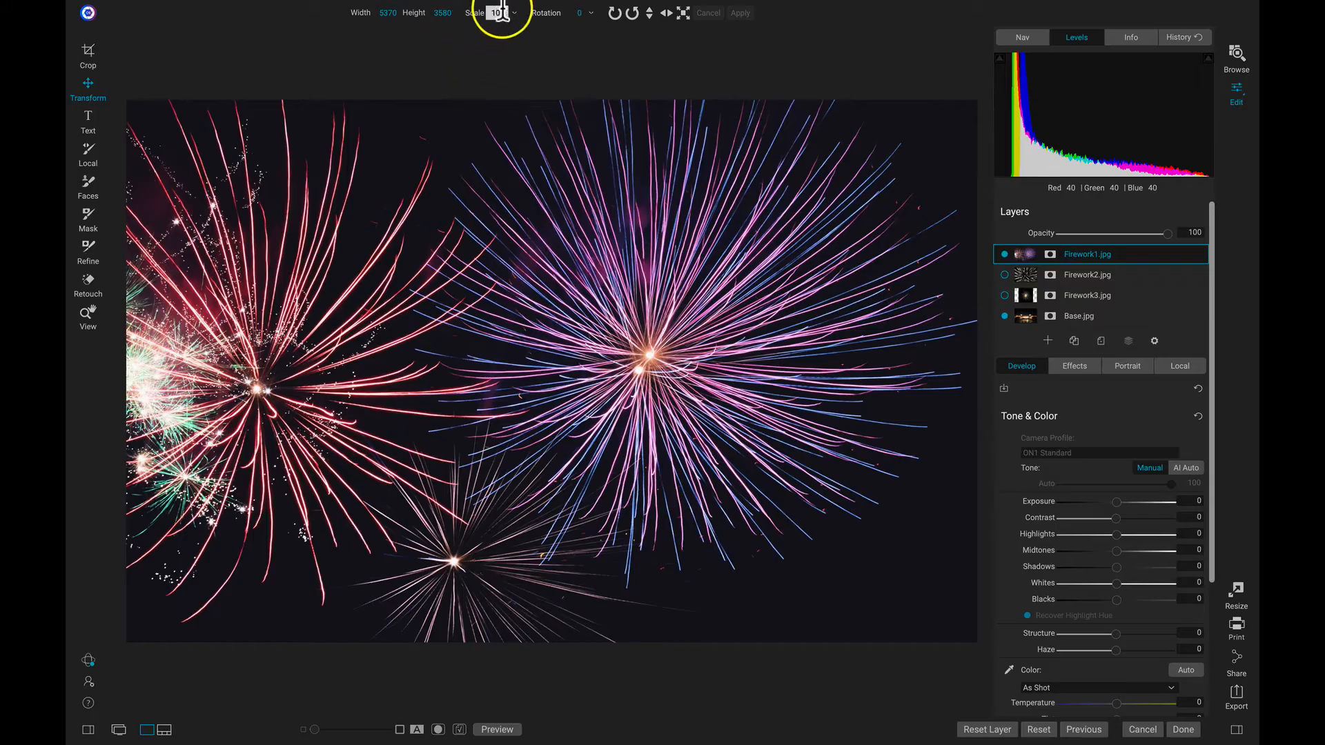
{"action": "left_click_drag", "start_coordinate": [491, 29], "coordinate": [418, 19]}
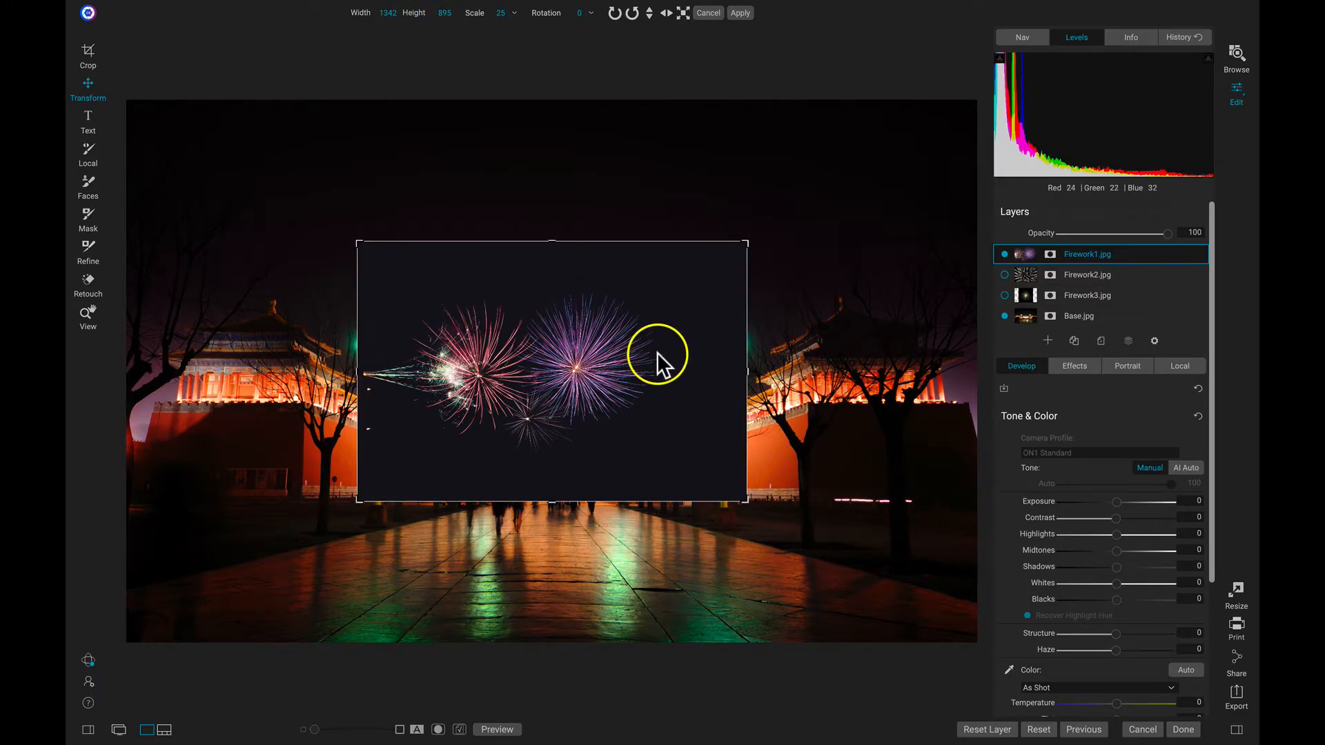
{"action": "left_click", "coordinate": [633, 13]}
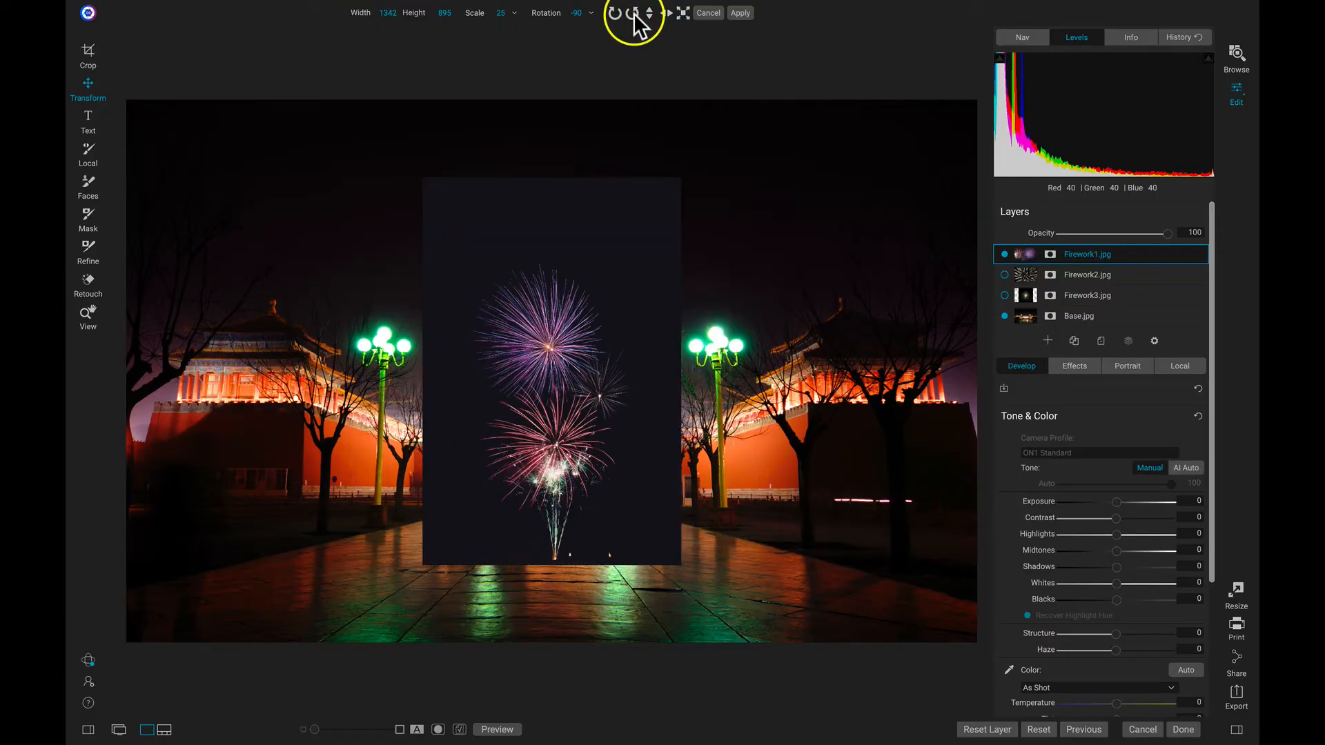
{"action": "left_click_drag", "start_coordinate": [564, 415], "coordinate": [561, 243]}
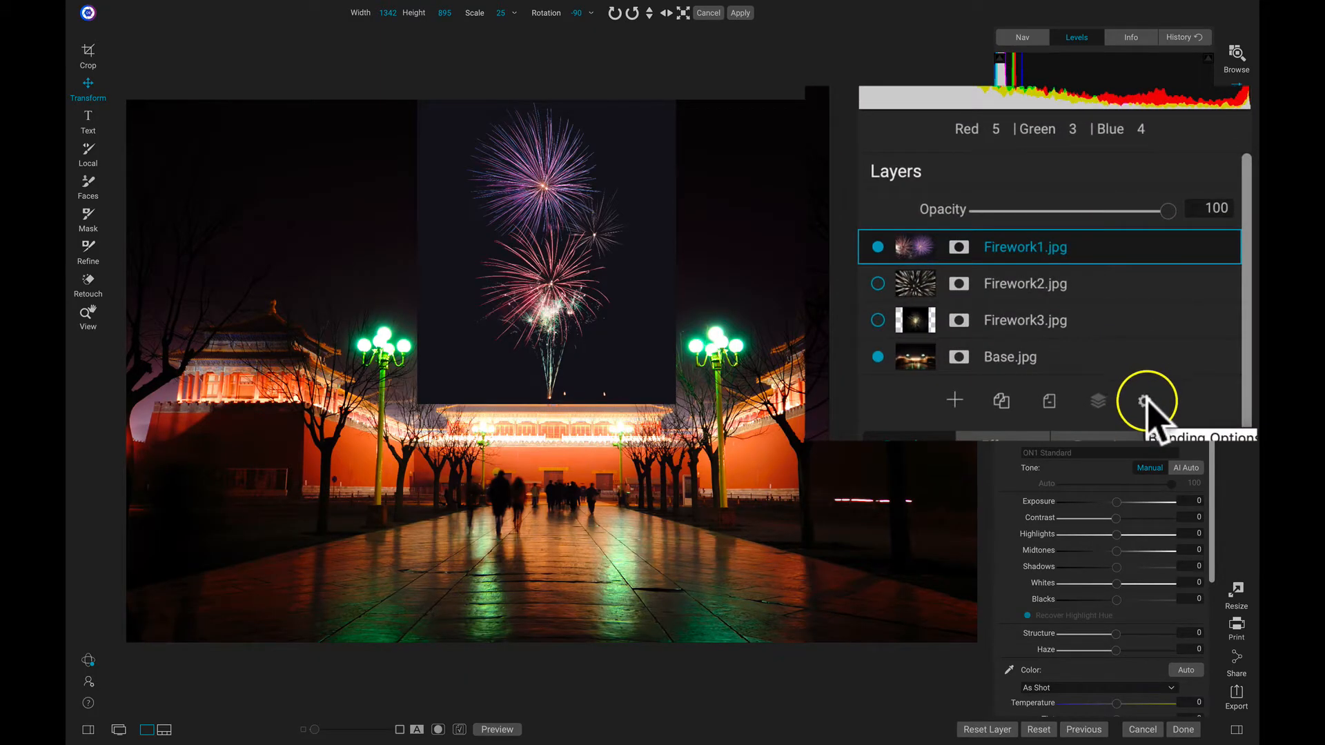
Blend the Firework1.jpg layer in Screen mode and set its contrast to 49, blacks to -34 and whites to 10
{"action": "left_click", "coordinate": [1154, 341]}
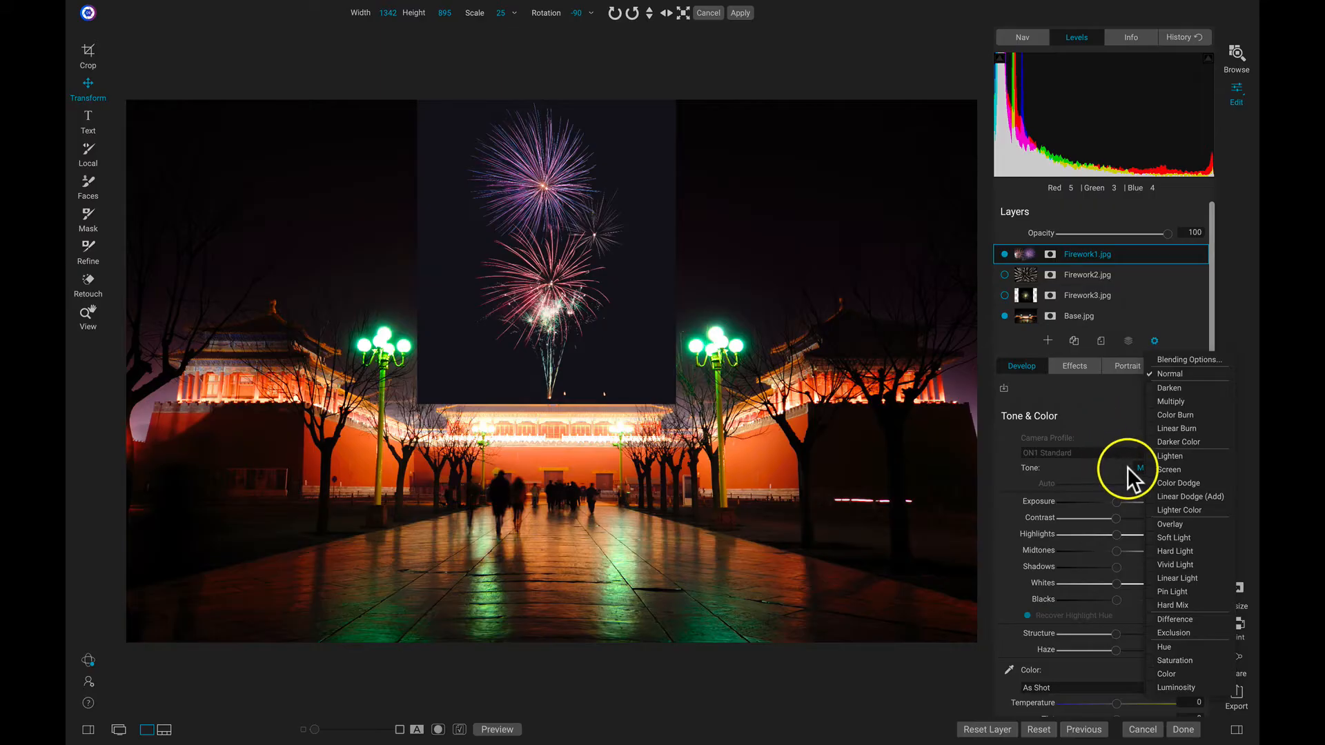
{"action": "left_click", "coordinate": [1169, 469]}
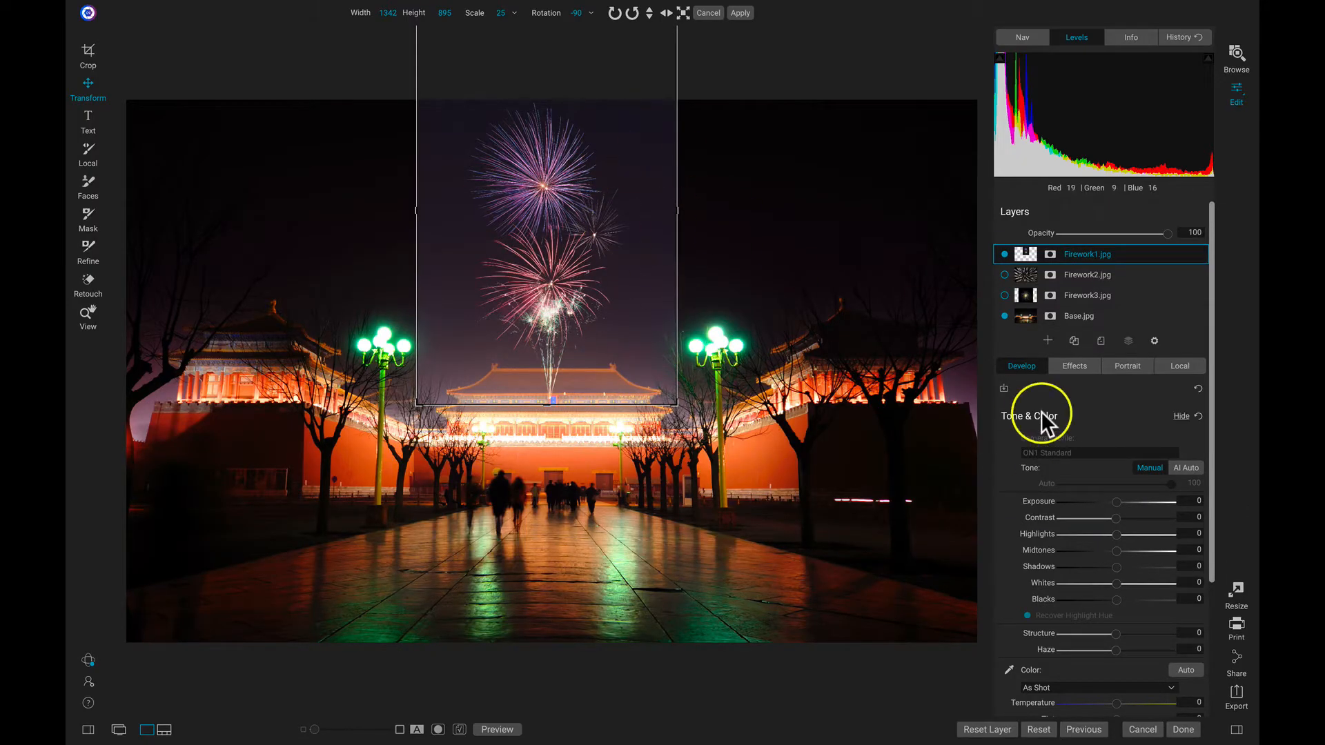
{"action": "scroll", "coordinate": [1137, 490], "scroll_direction": "down", "scroll_amount": 1}
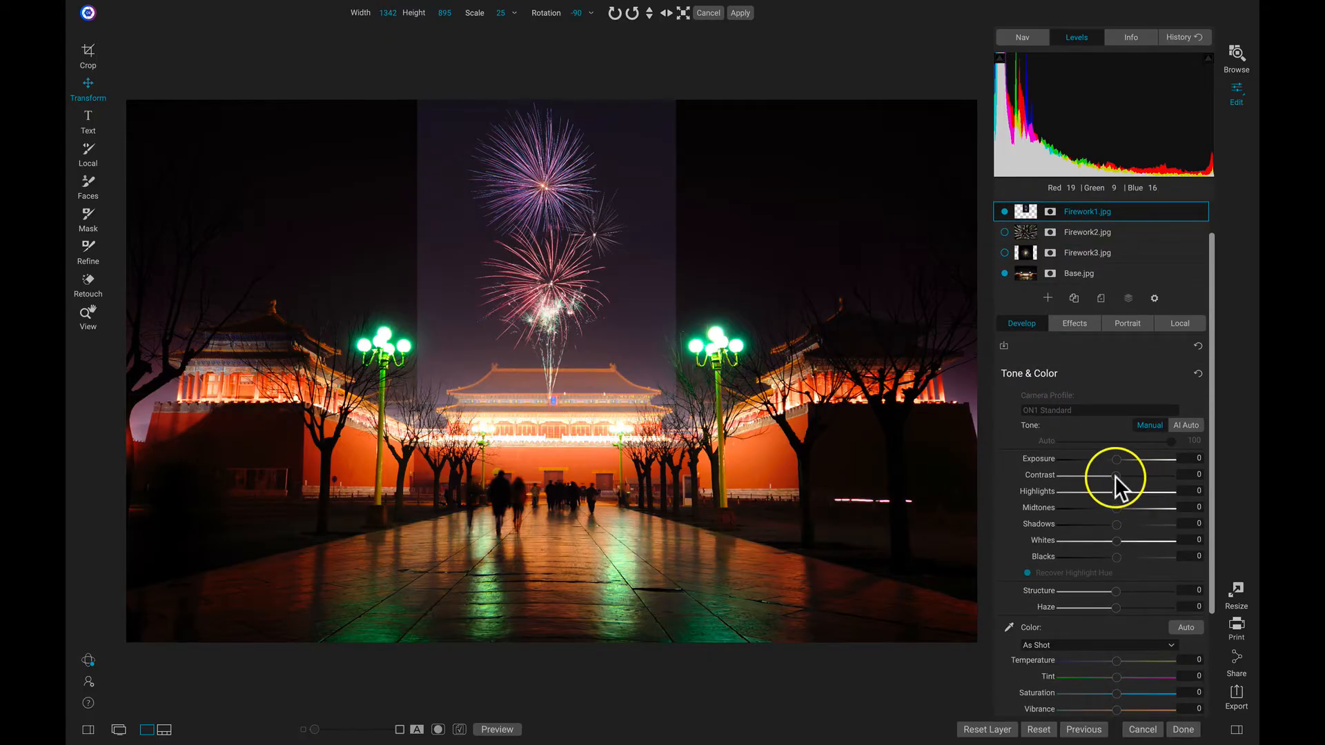
{"action": "left_click_drag", "start_coordinate": [1126, 474], "coordinate": [1136, 475]}
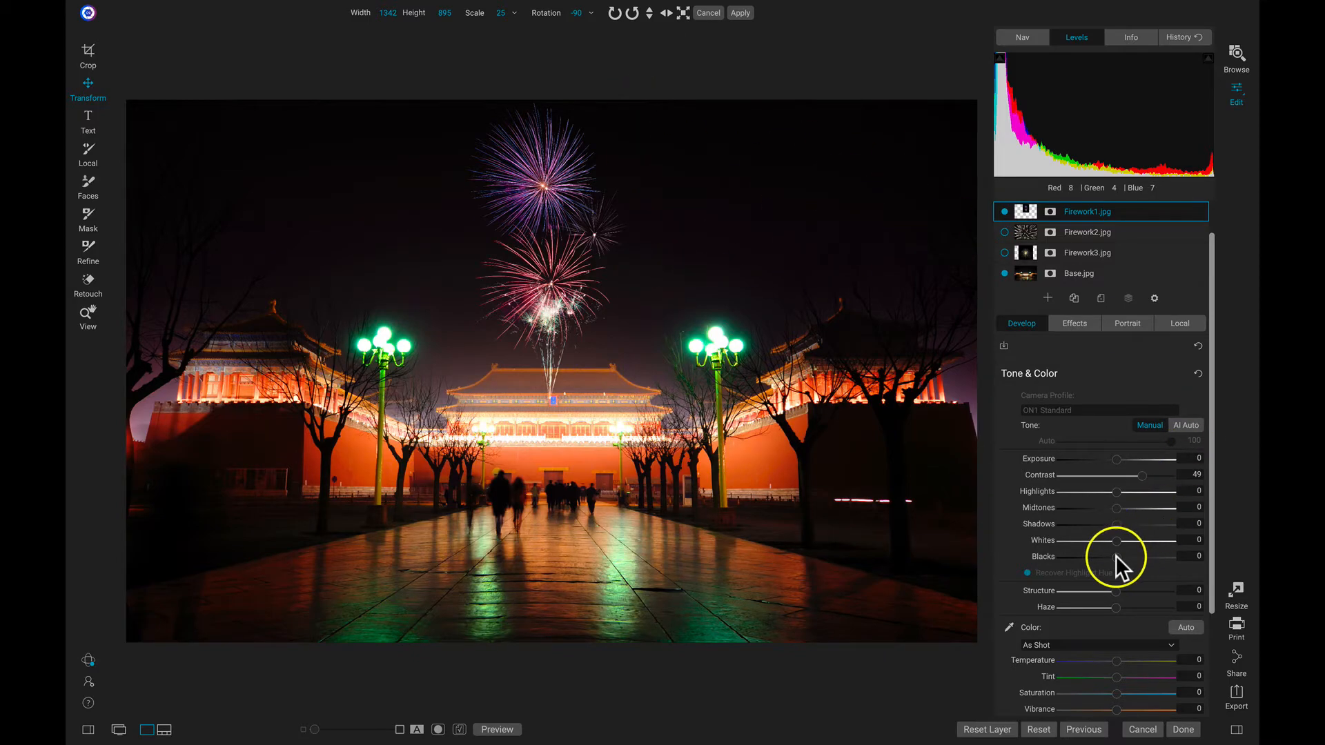
{"action": "left_click_drag", "start_coordinate": [1115, 556], "coordinate": [1096, 556]}
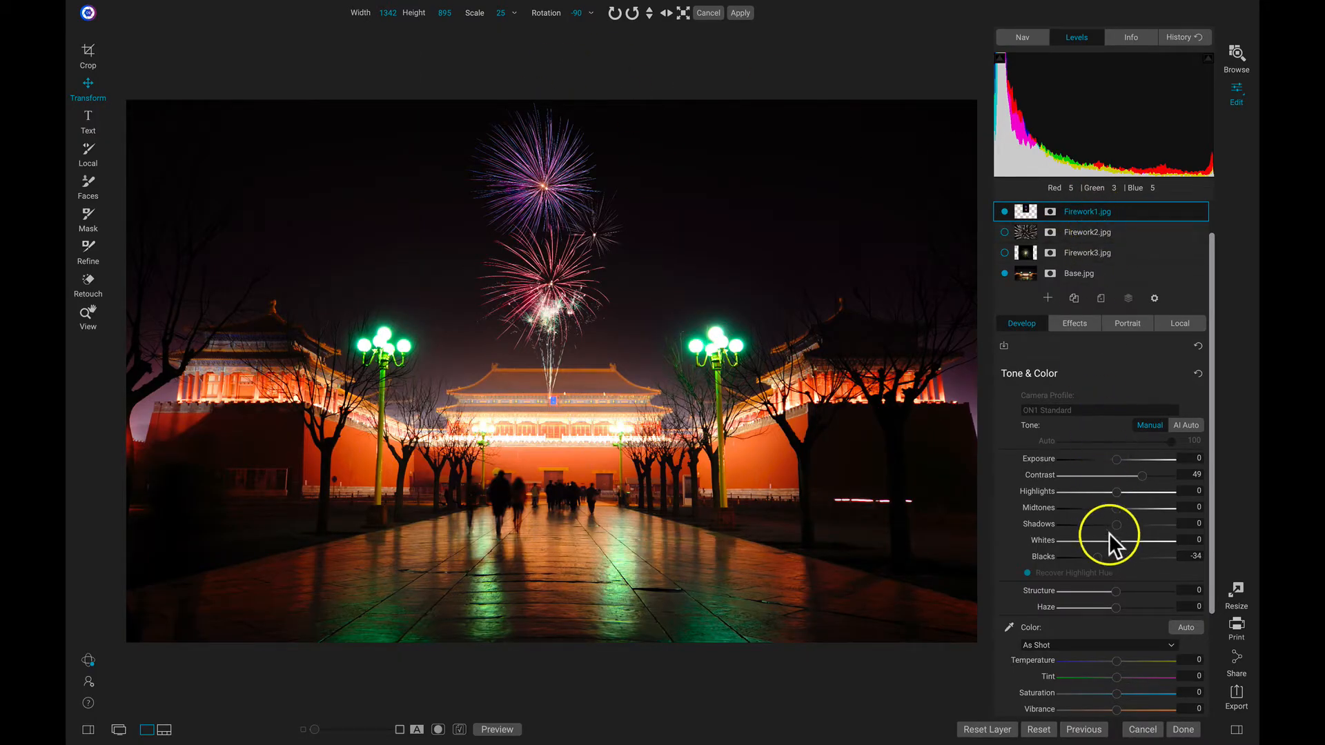
{"action": "left_click_drag", "start_coordinate": [1116, 540], "coordinate": [1120, 542]}
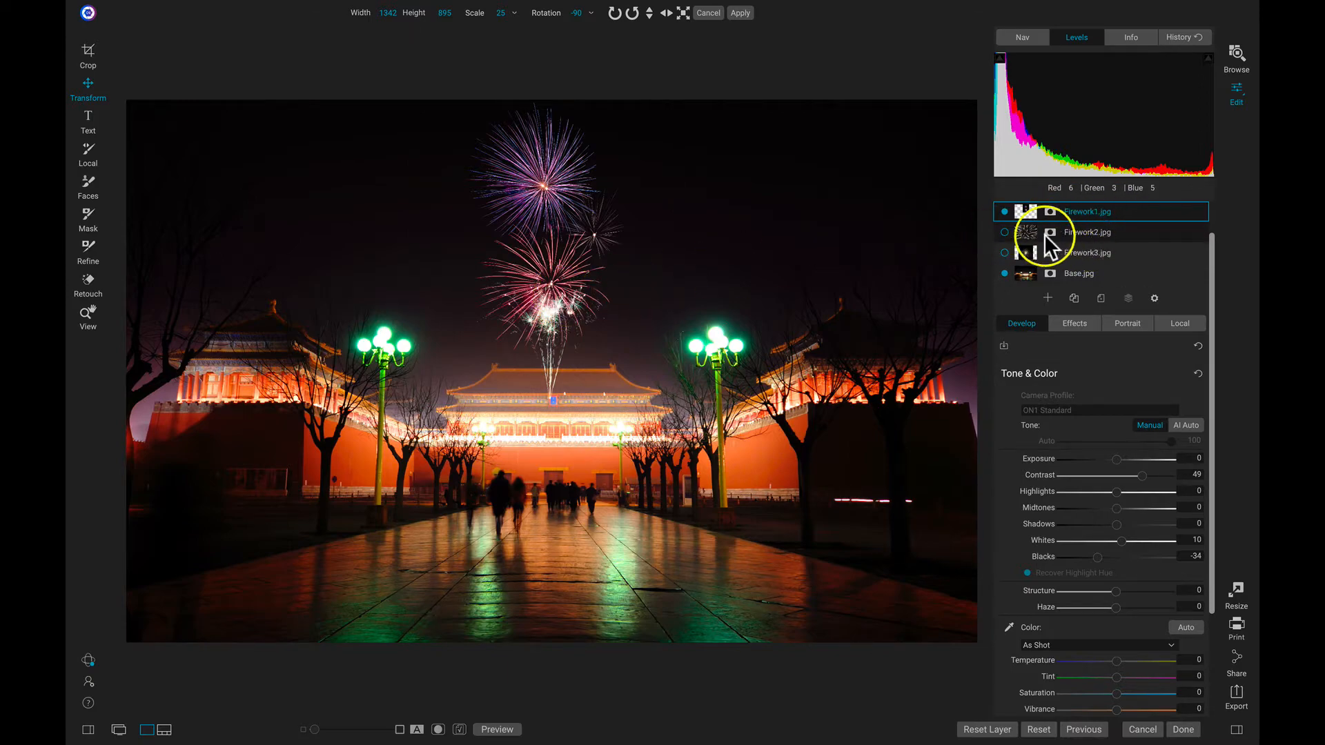
Show the Firework2.jpg layer, shrink it to about 429 by 699 pixels and place its burst right of the purple firework
{"action": "left_click", "coordinate": [1003, 232]}
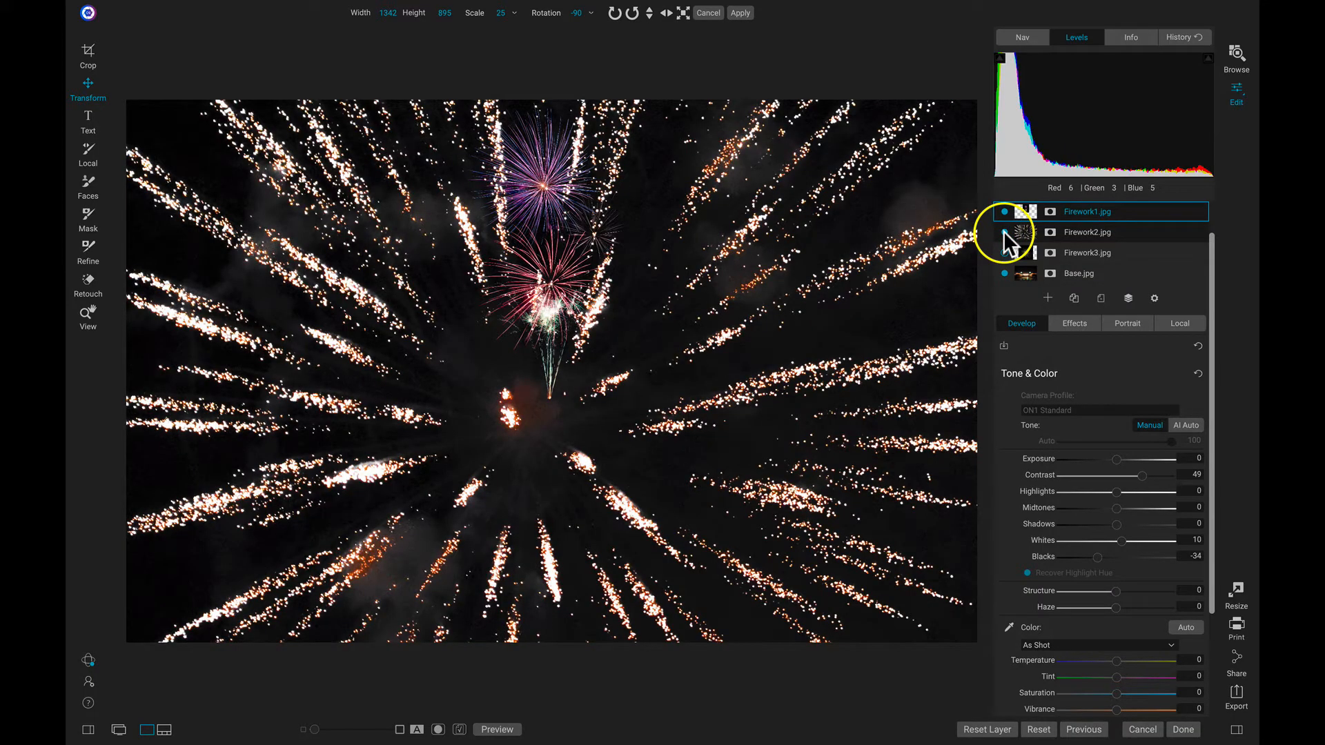
{"action": "left_click", "coordinate": [1113, 230]}
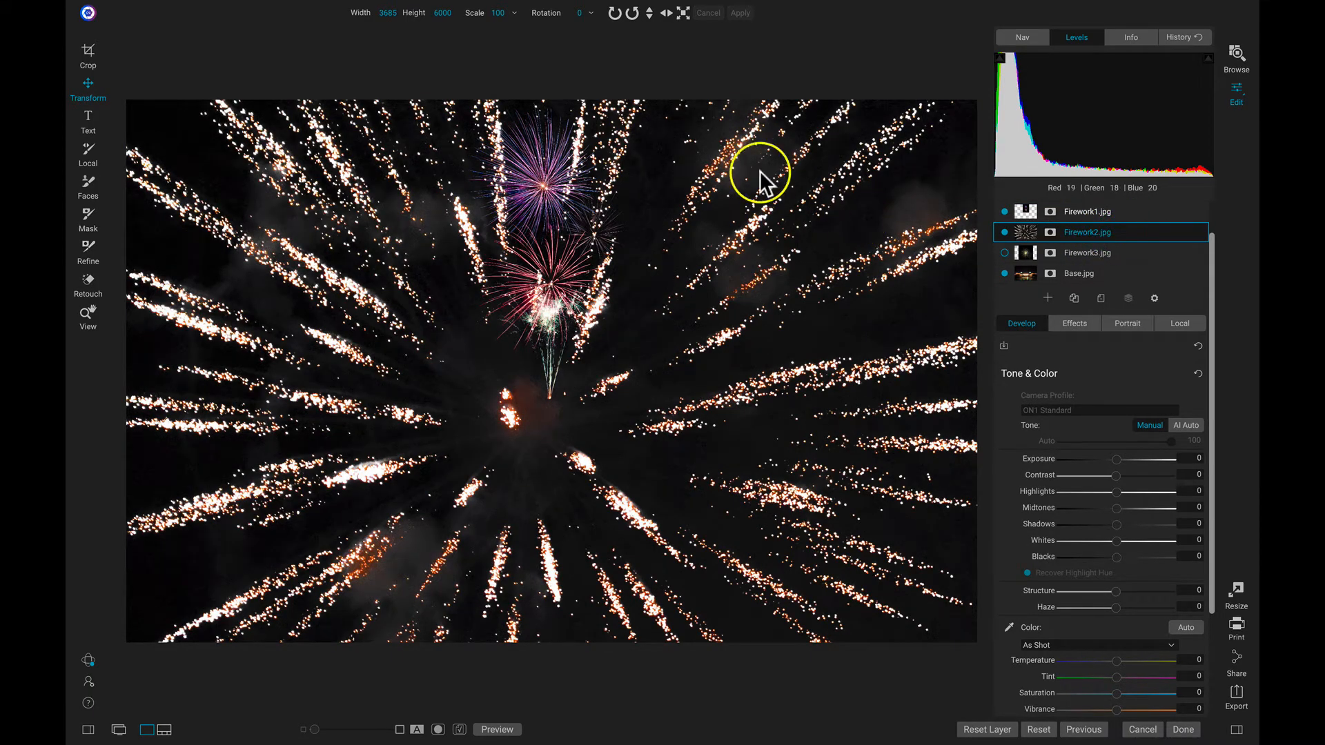
{"action": "left_click_drag", "start_coordinate": [473, 24], "coordinate": [405, 39]}
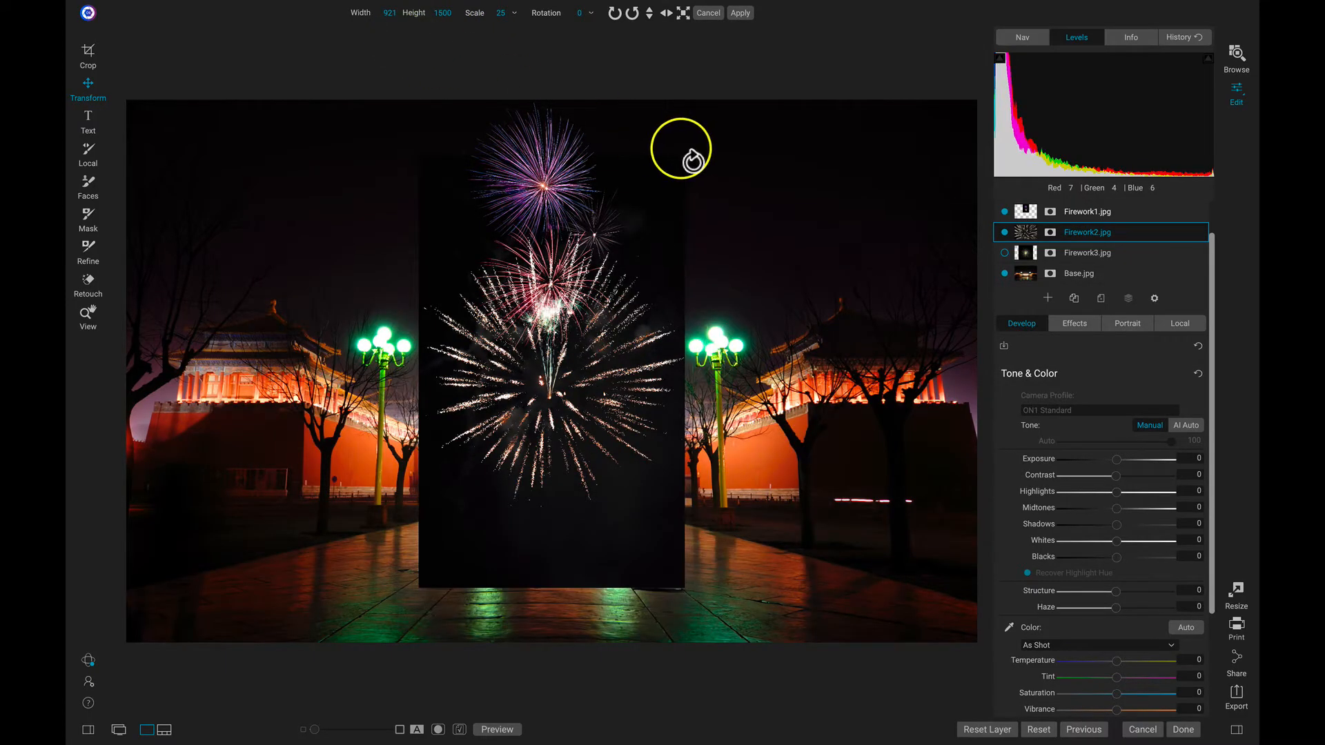
{"action": "left_click_drag", "start_coordinate": [684, 156], "coordinate": [617, 290]}
{"action": "left_click_drag", "start_coordinate": [559, 384], "coordinate": [625, 202]}
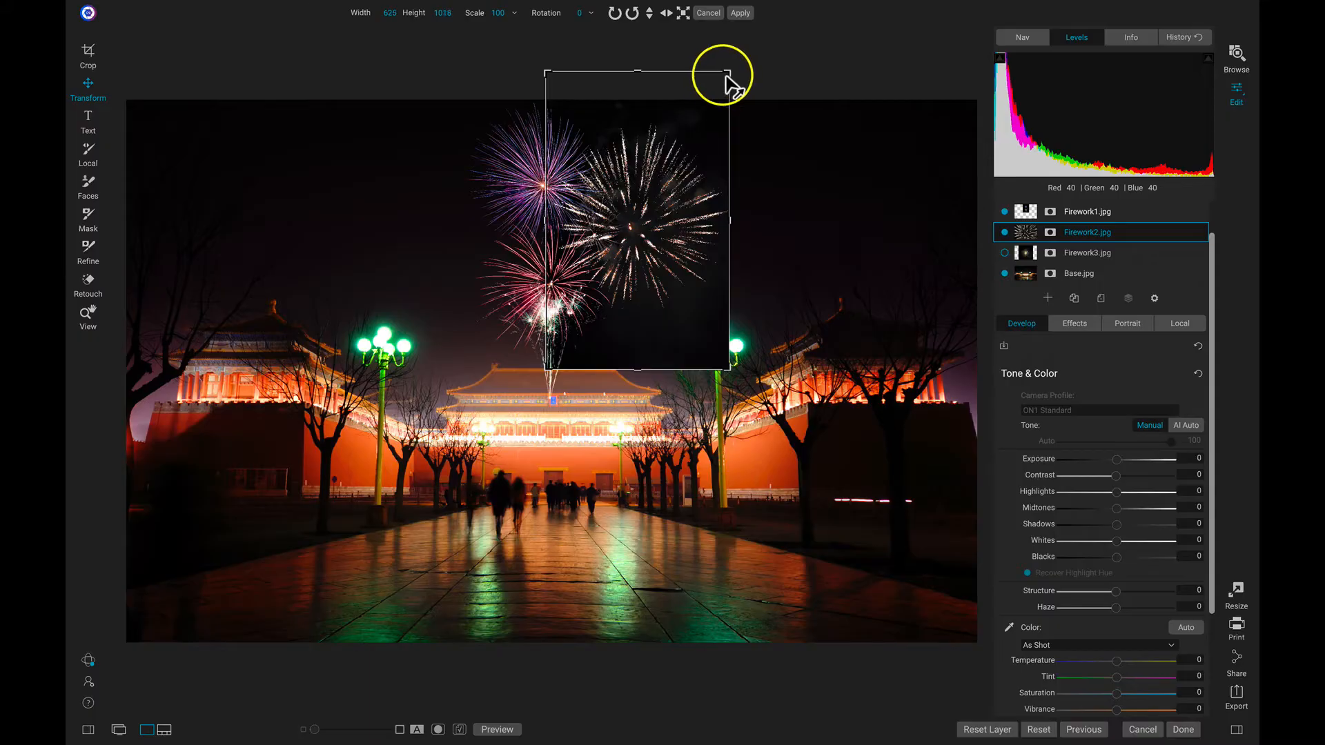
{"action": "left_click_drag", "start_coordinate": [729, 72], "coordinate": [668, 171]}
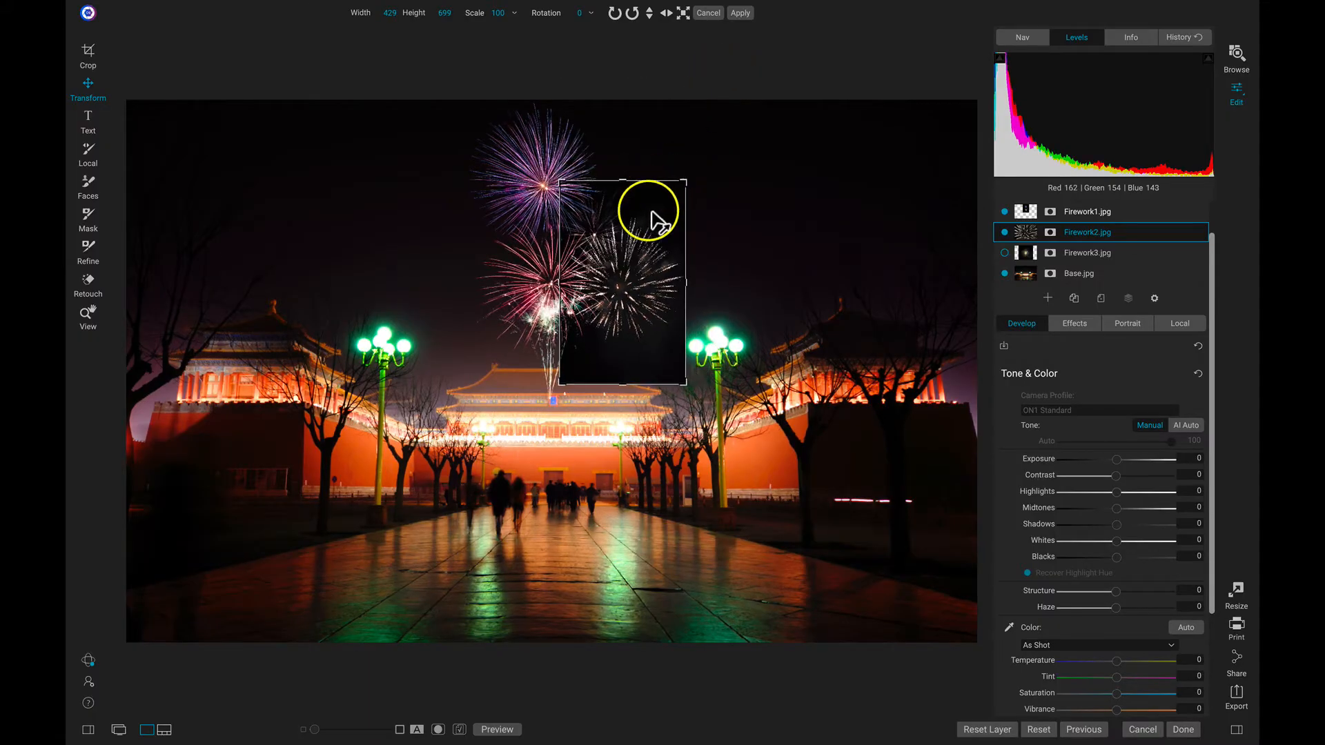
{"action": "left_click_drag", "start_coordinate": [635, 275], "coordinate": [634, 215]}
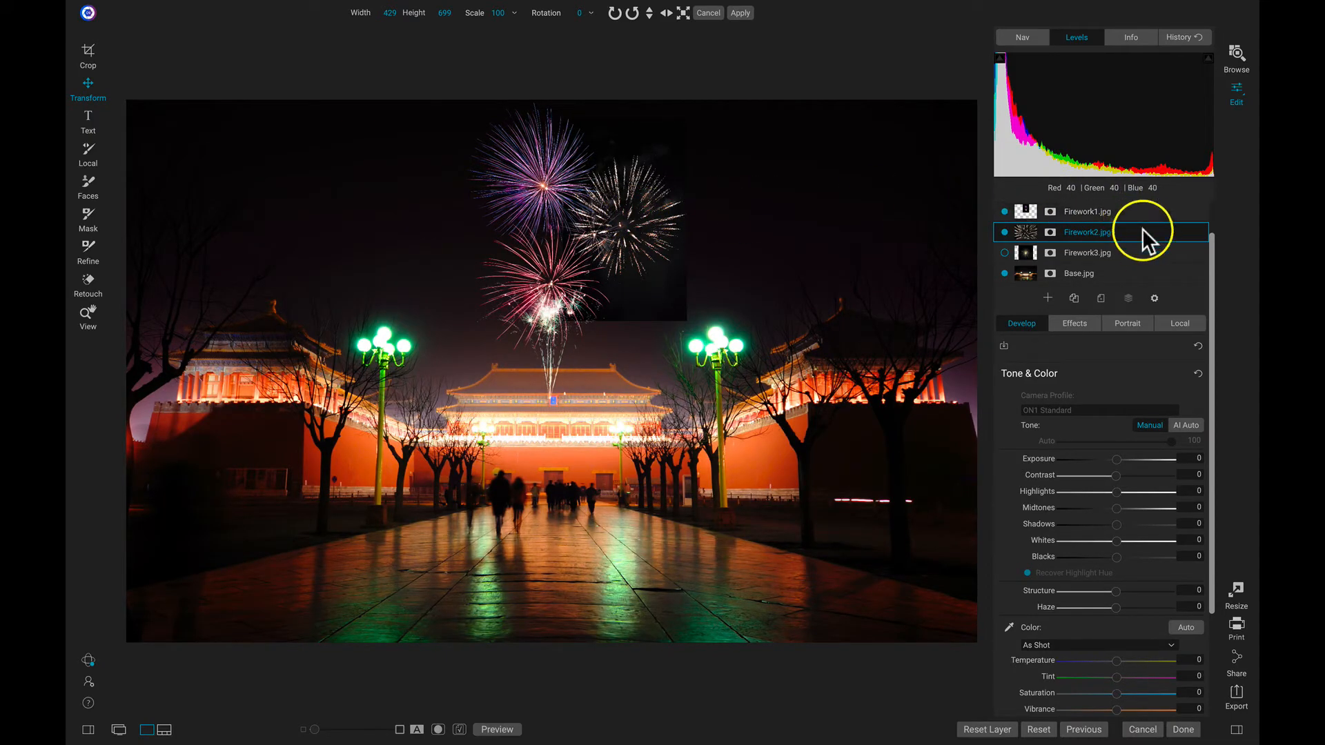
Blend the Firework2.jpg layer in Screen mode and set its contrast to 57, blacks to -41 and whites to 33
{"action": "left_click", "coordinate": [1154, 297]}
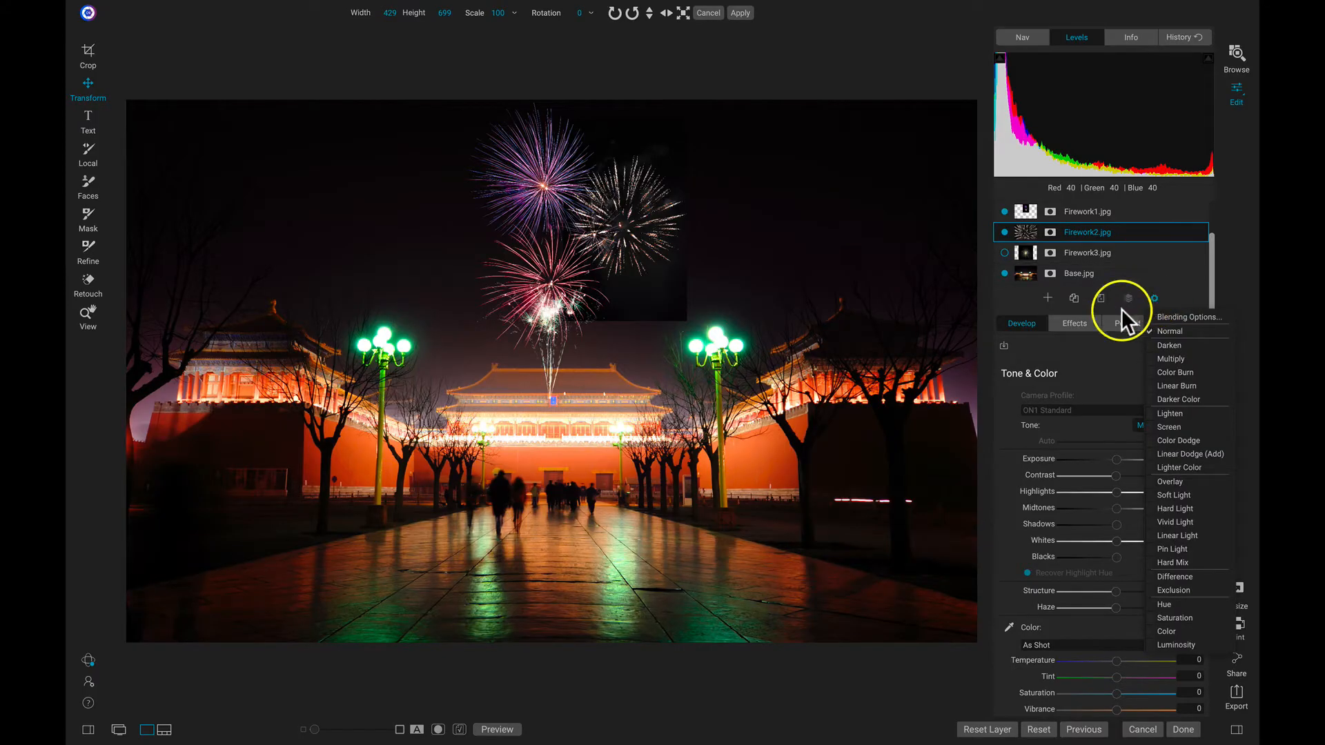
{"action": "left_click", "coordinate": [1161, 426]}
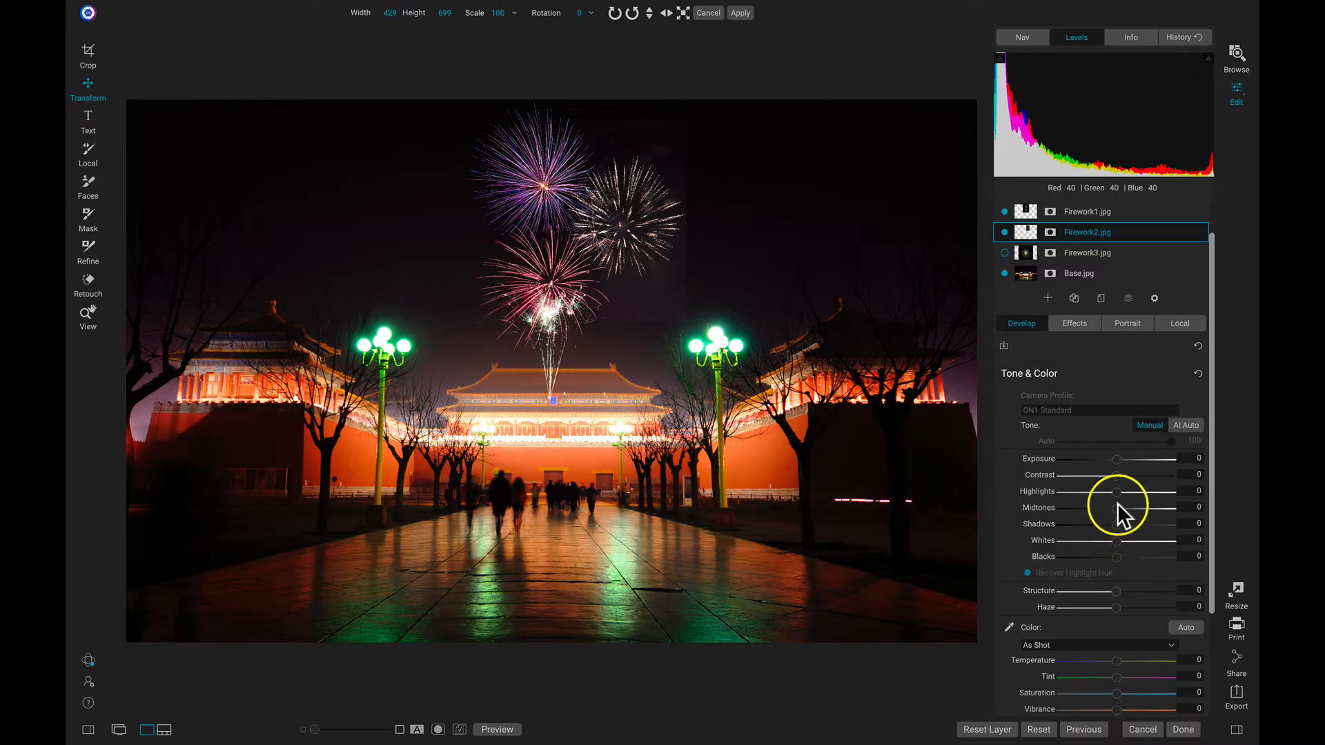
{"action": "left_click_drag", "start_coordinate": [1131, 474], "coordinate": [1147, 475]}
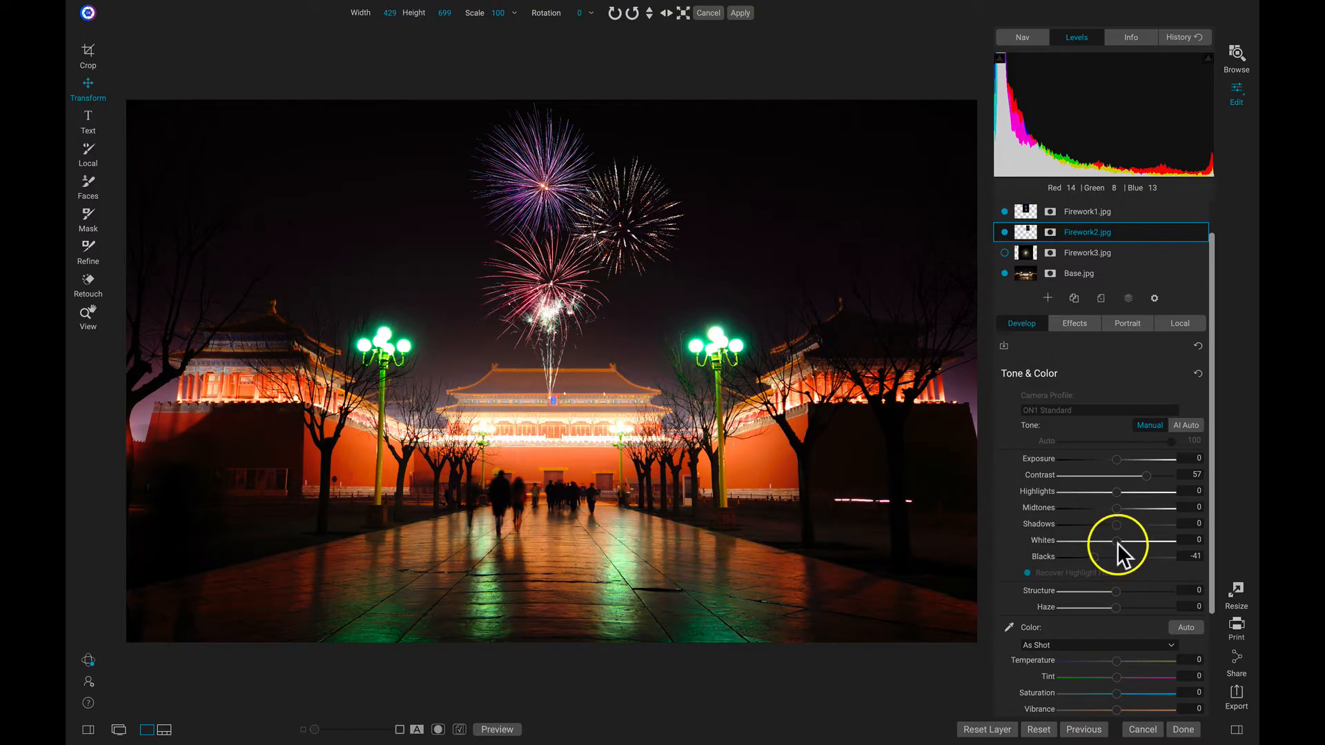
{"action": "left_click_drag", "start_coordinate": [1117, 551], "coordinate": [1134, 542]}
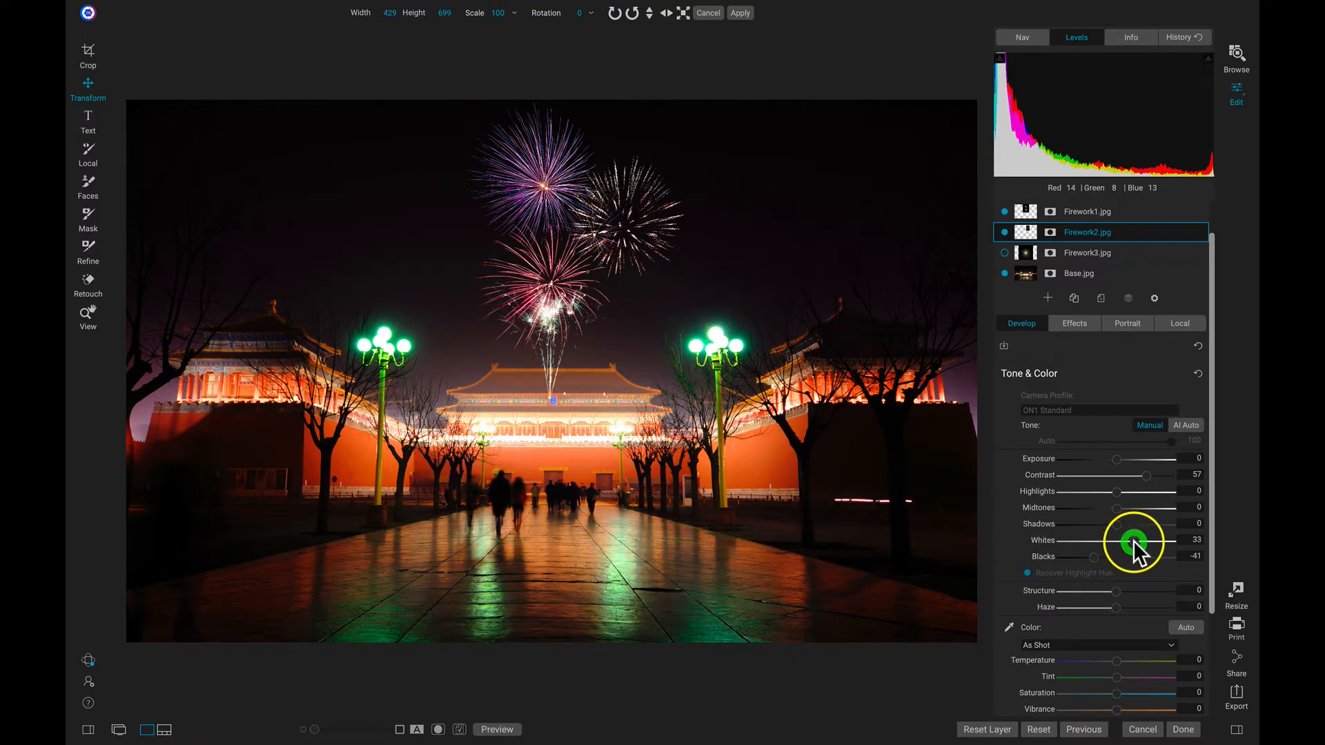
Toggle the Firework2.jpg and Firework1.jpg layers off and on to compare the sky with and without each
{"action": "left_click", "coordinate": [1004, 233]}
{"action": "left_click", "coordinate": [1004, 233]}
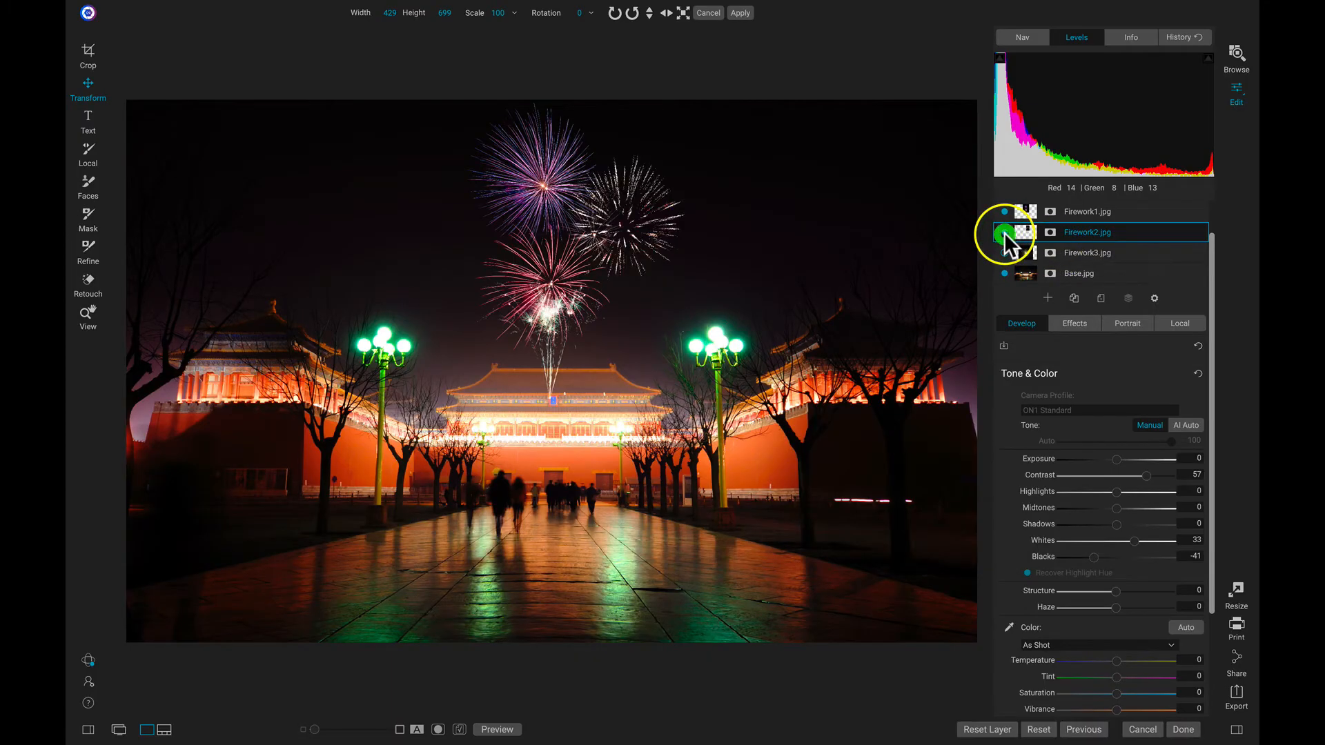
{"action": "left_click", "coordinate": [1004, 211]}
{"action": "left_click", "coordinate": [1004, 212]}
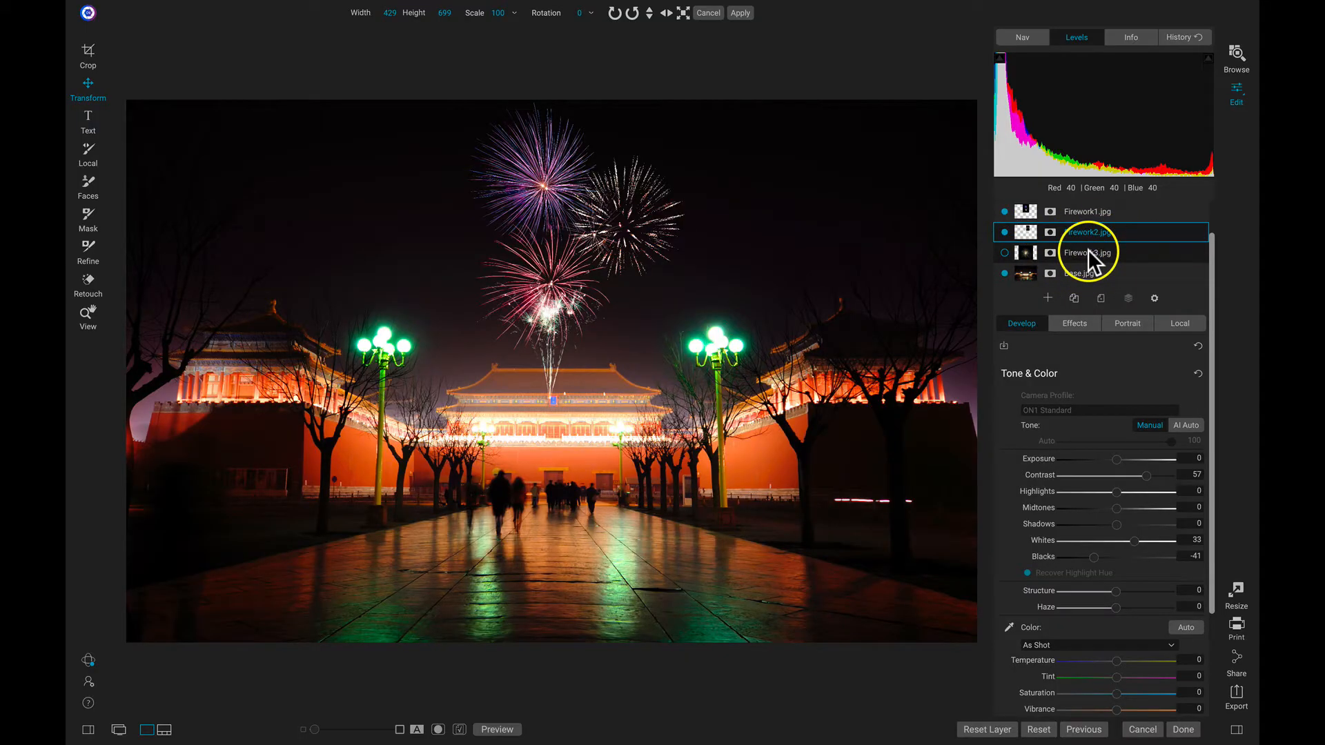
Show the Firework3.jpg layer, scale it to 35 and place its golden burst left of the other fireworks
{"action": "left_click", "coordinate": [1004, 253]}
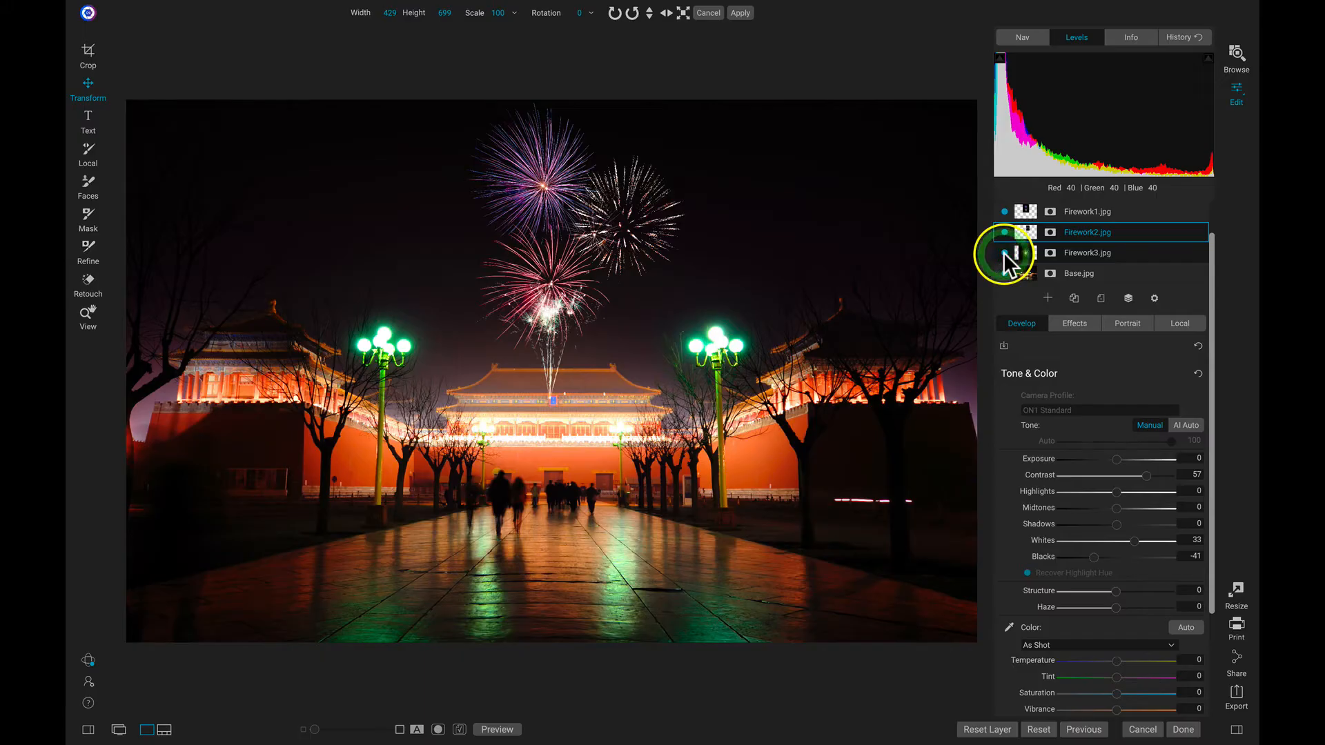
{"action": "left_click", "coordinate": [1106, 253]}
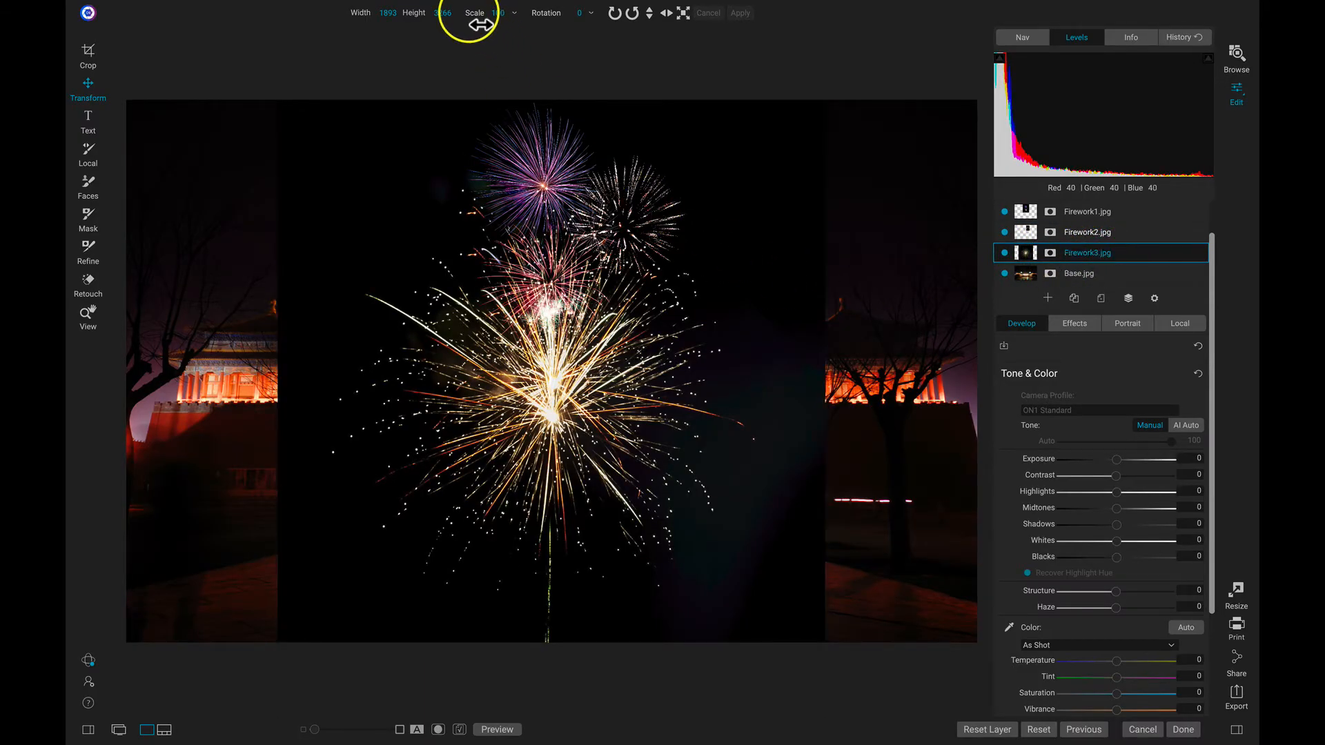
{"action": "left_click_drag", "start_coordinate": [473, 18], "coordinate": [424, 30]}
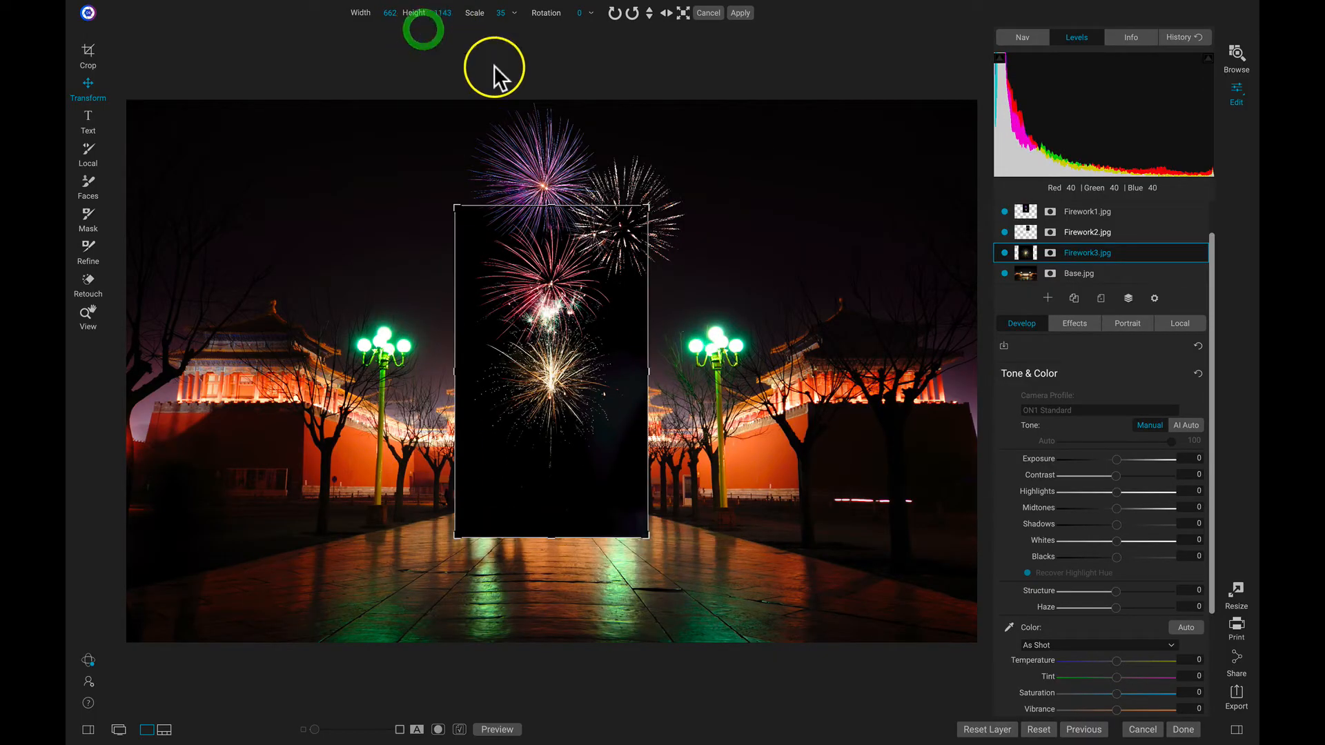
{"action": "left_click_drag", "start_coordinate": [566, 381], "coordinate": [506, 227]}
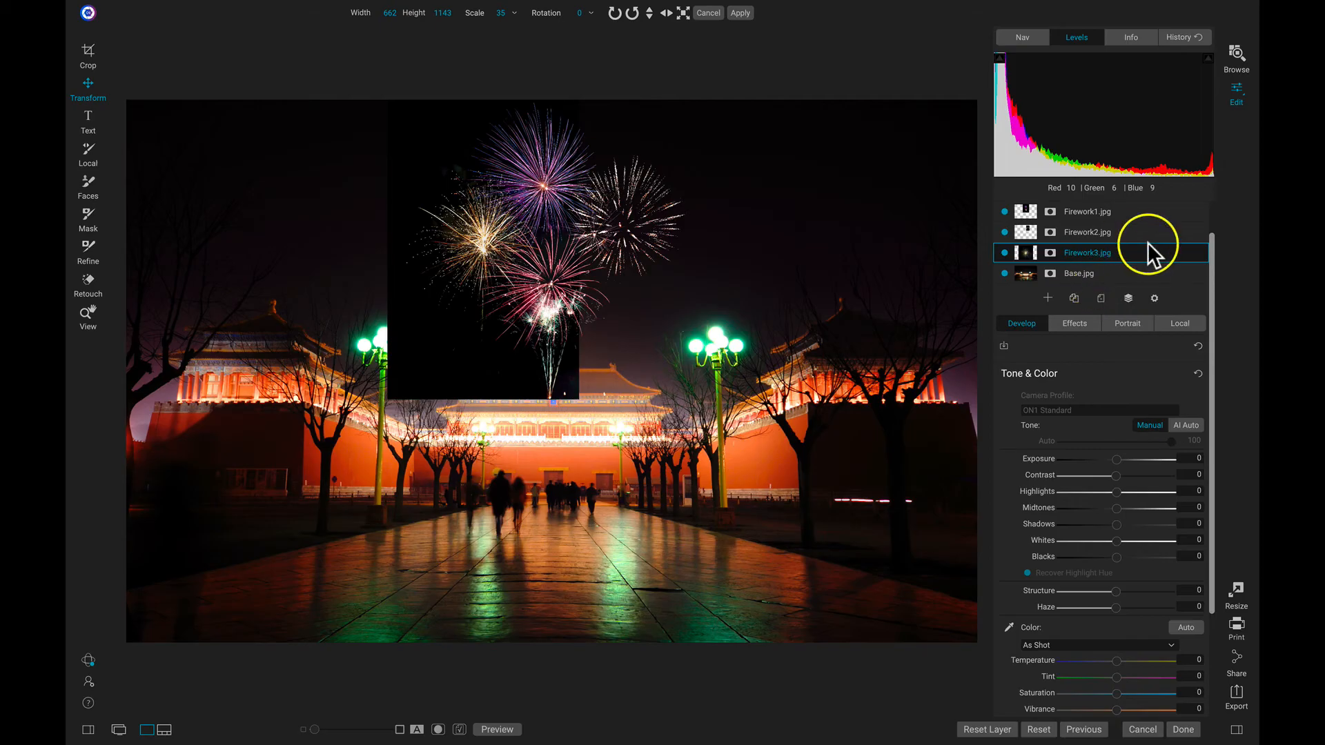
Blend the Firework3.jpg layer in Screen mode and set its contrast to 69, blacks to -25 and whites to 10
{"action": "left_click", "coordinate": [1153, 298]}
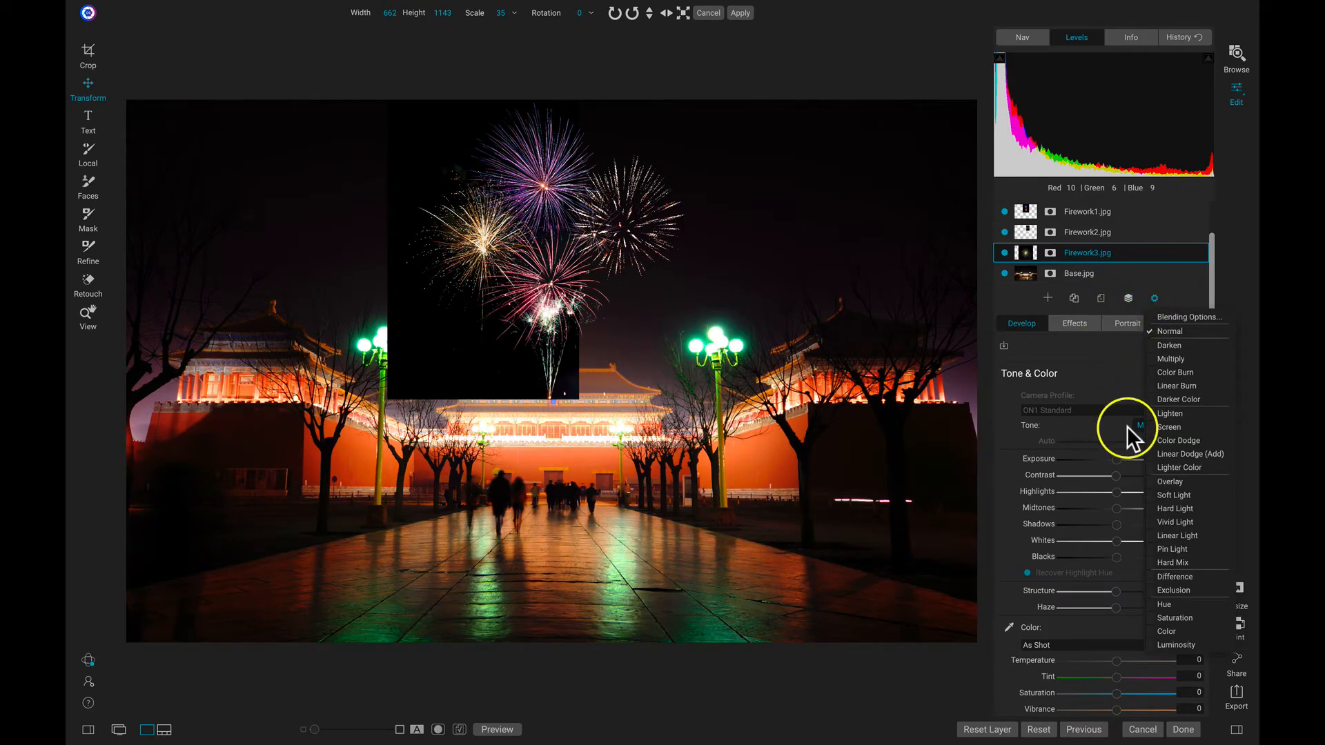
{"action": "left_click", "coordinate": [1162, 425]}
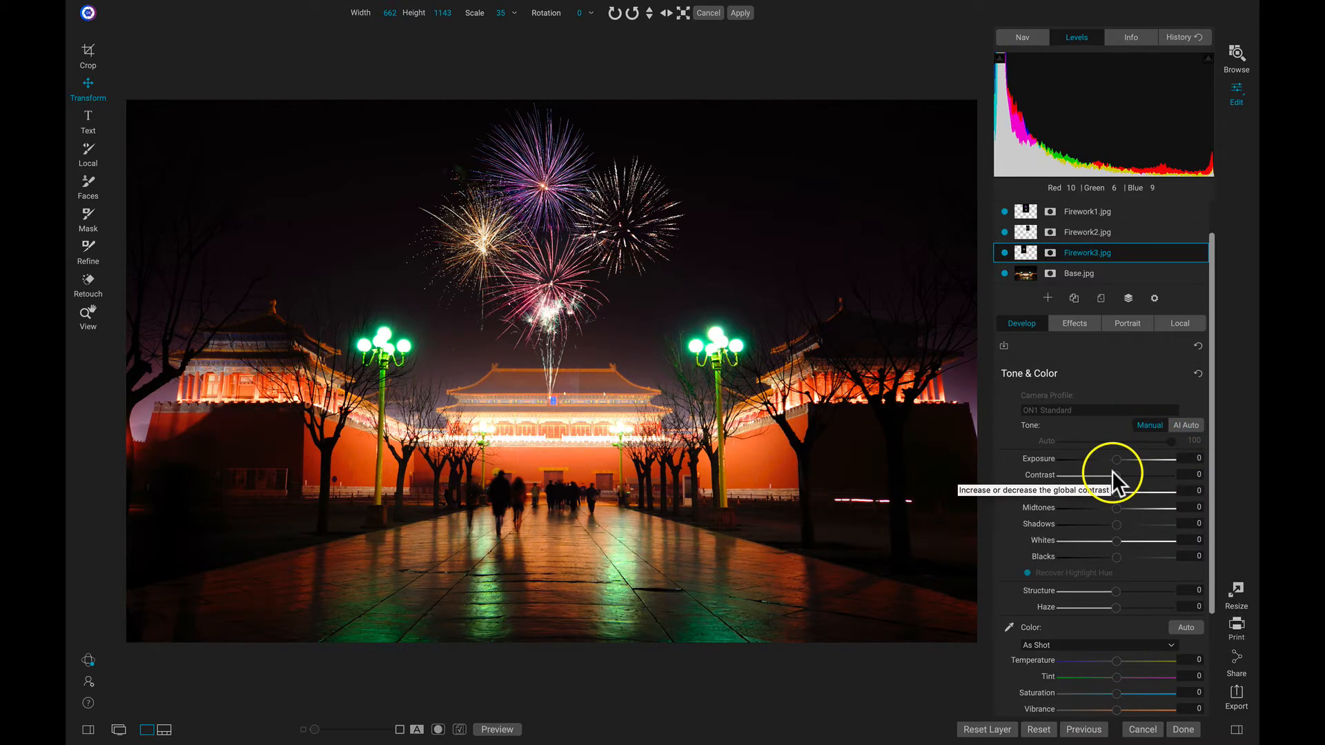
{"action": "left_click_drag", "start_coordinate": [1114, 474], "coordinate": [1153, 474]}
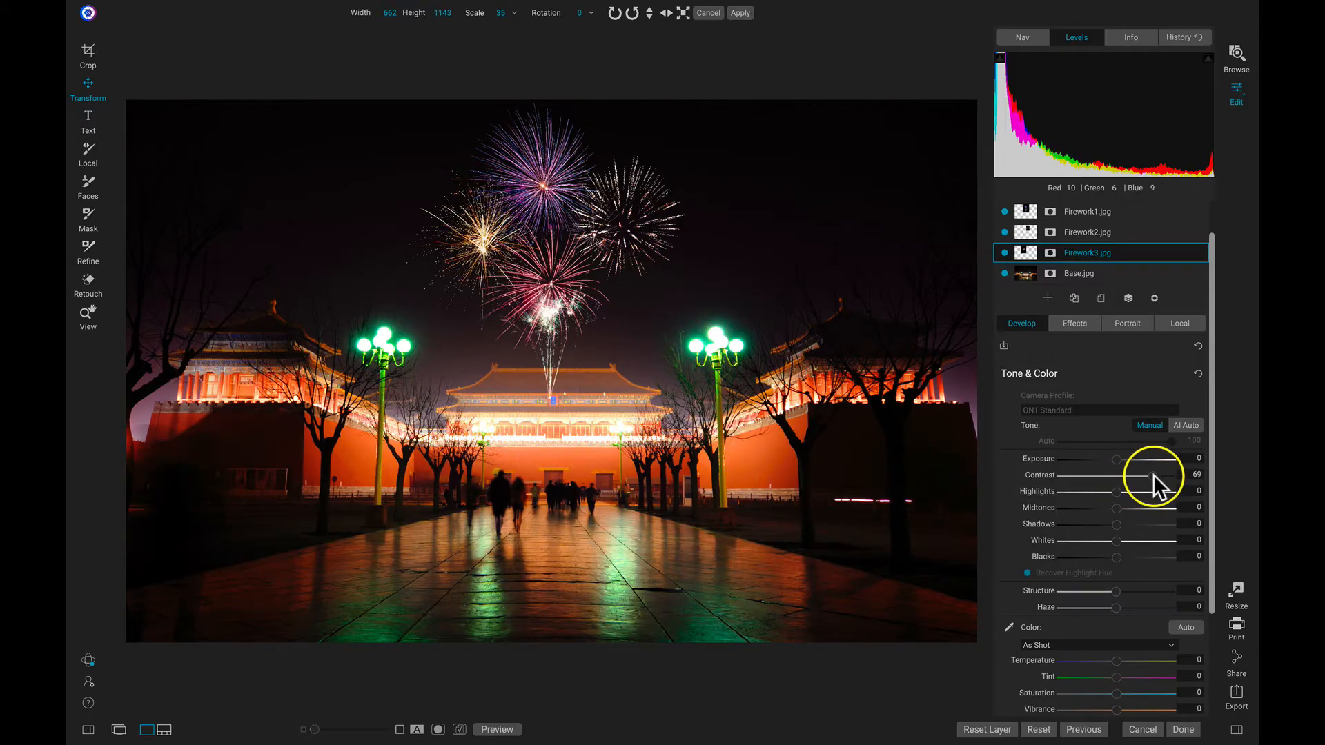
{"action": "mouse_move", "coordinate": [1116, 556]}
{"action": "left_mouse_down"}
{"action": "mouse_move", "coordinate": [1101, 559]}
{"action": "mouse_move", "coordinate": [1130, 541]}
{"action": "mouse_move", "coordinate": [1119, 541]}
{"action": "left_mouse_up"}
{"action": "left_click", "coordinate": [1121, 541]}
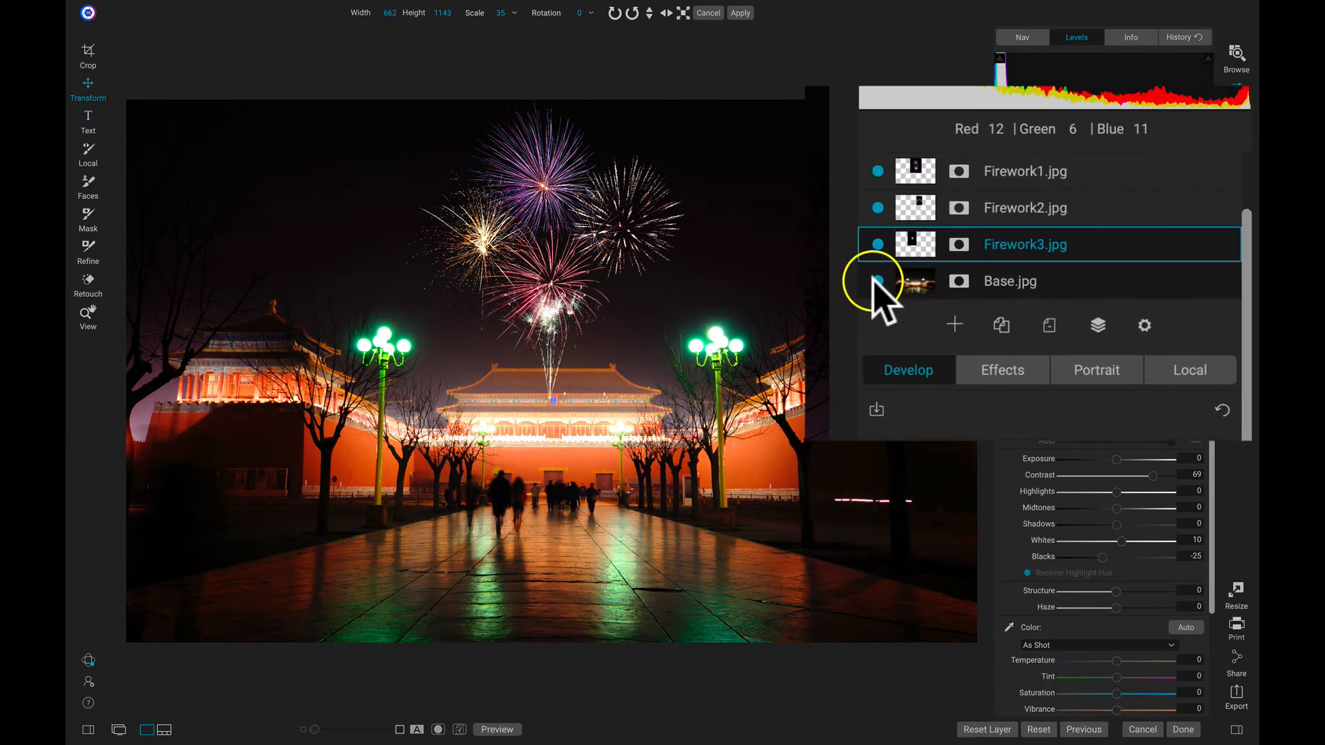
Hide the Base.jpg layer and merge the three visible firework layers into a single layer
{"action": "left_click", "coordinate": [1004, 273]}
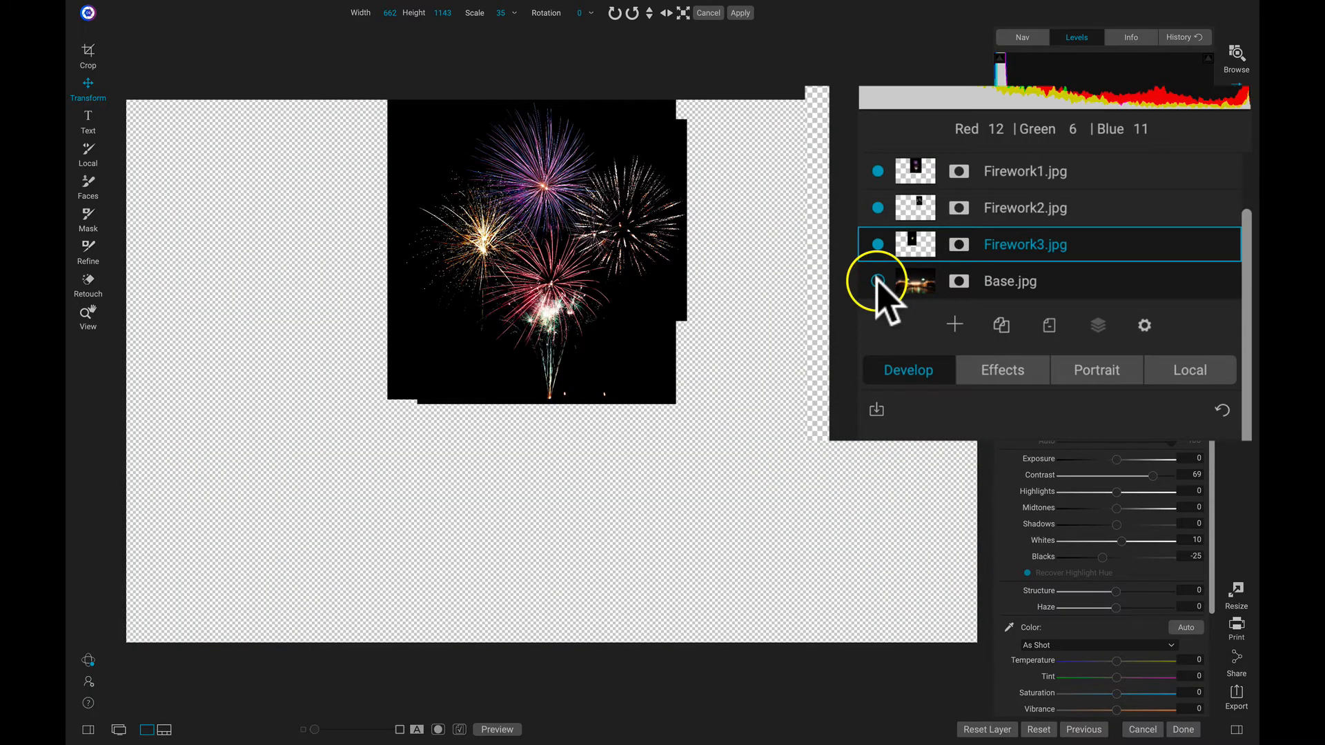
{"action": "right_click", "coordinate": [1028, 170]}
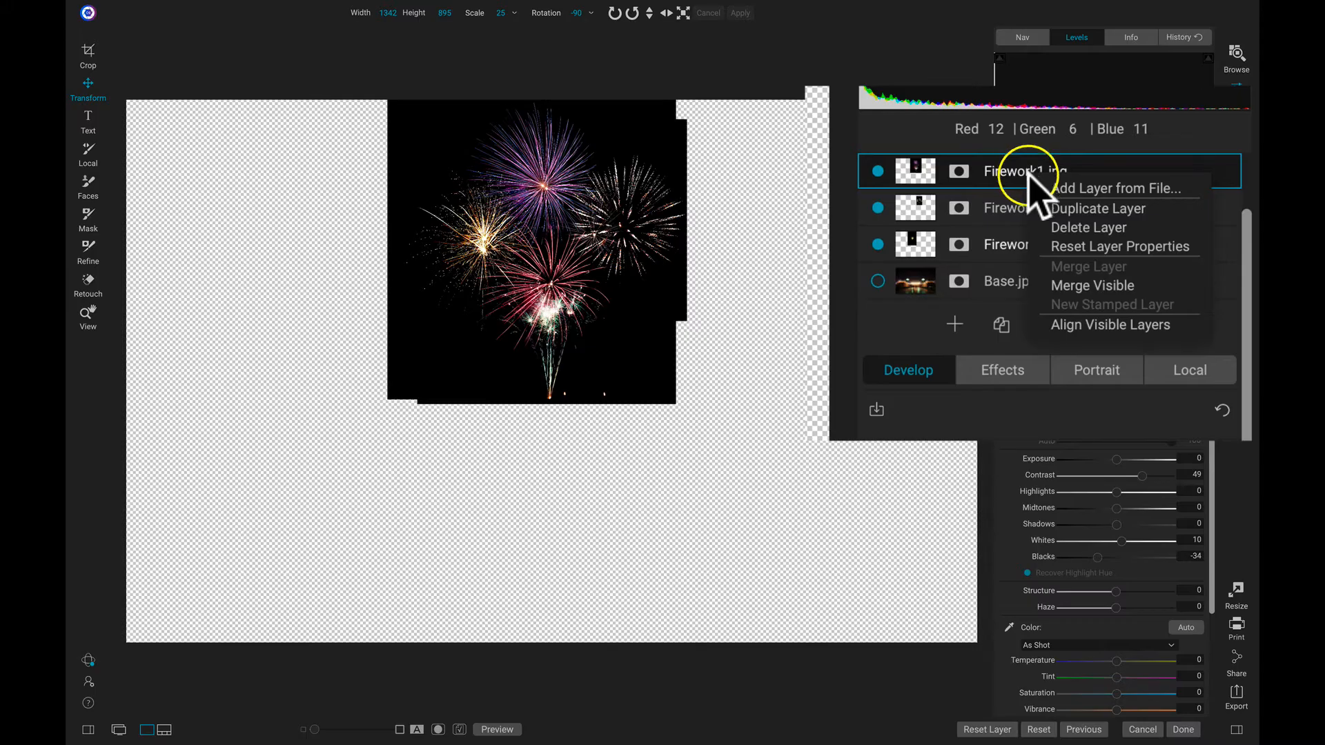
{"action": "left_click", "coordinate": [1104, 283]}
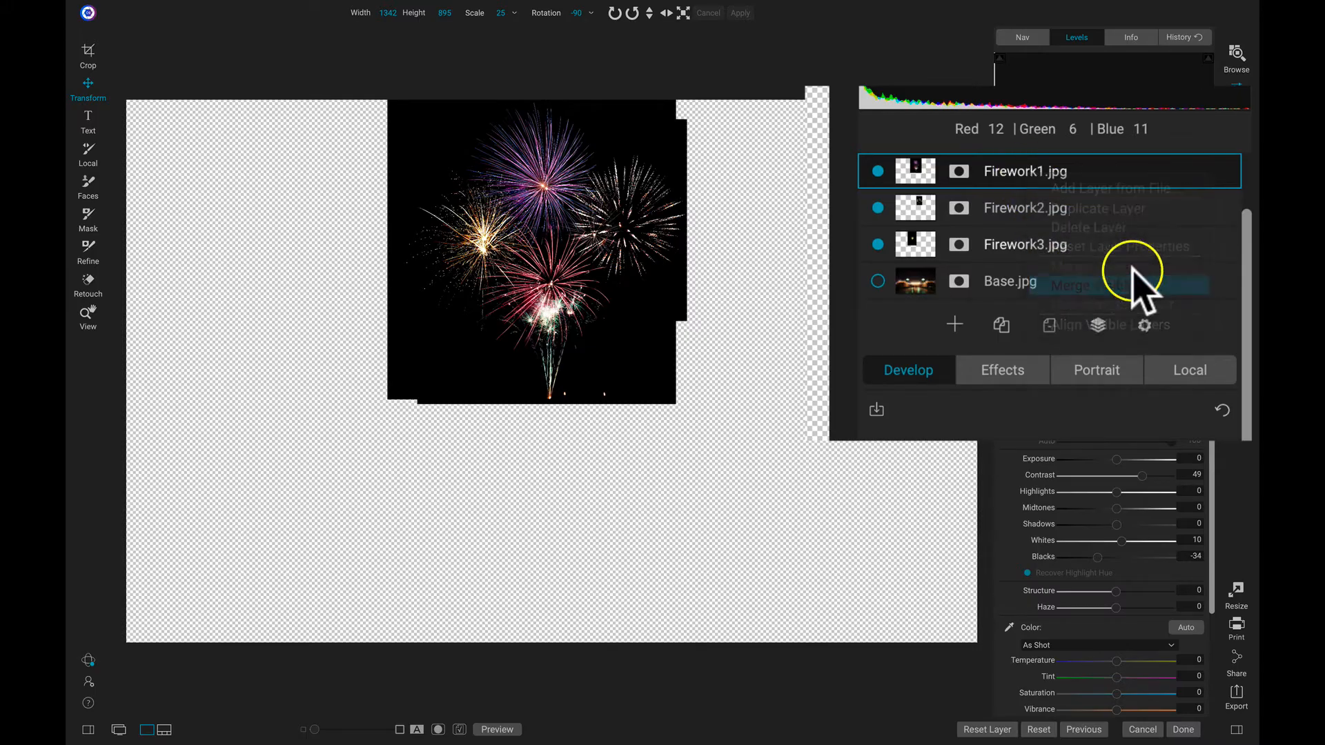
{"action": "right_click", "coordinate": [1070, 174]}
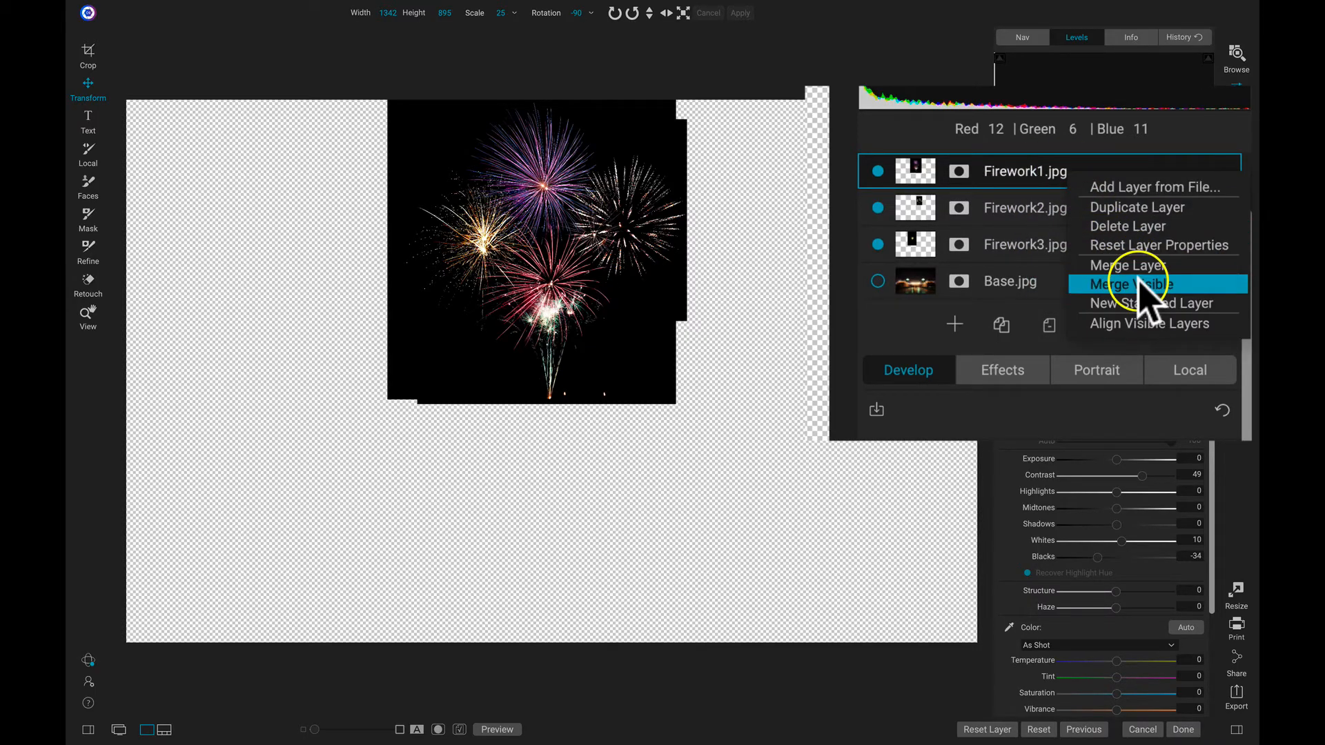
{"action": "left_click", "coordinate": [1161, 276]}
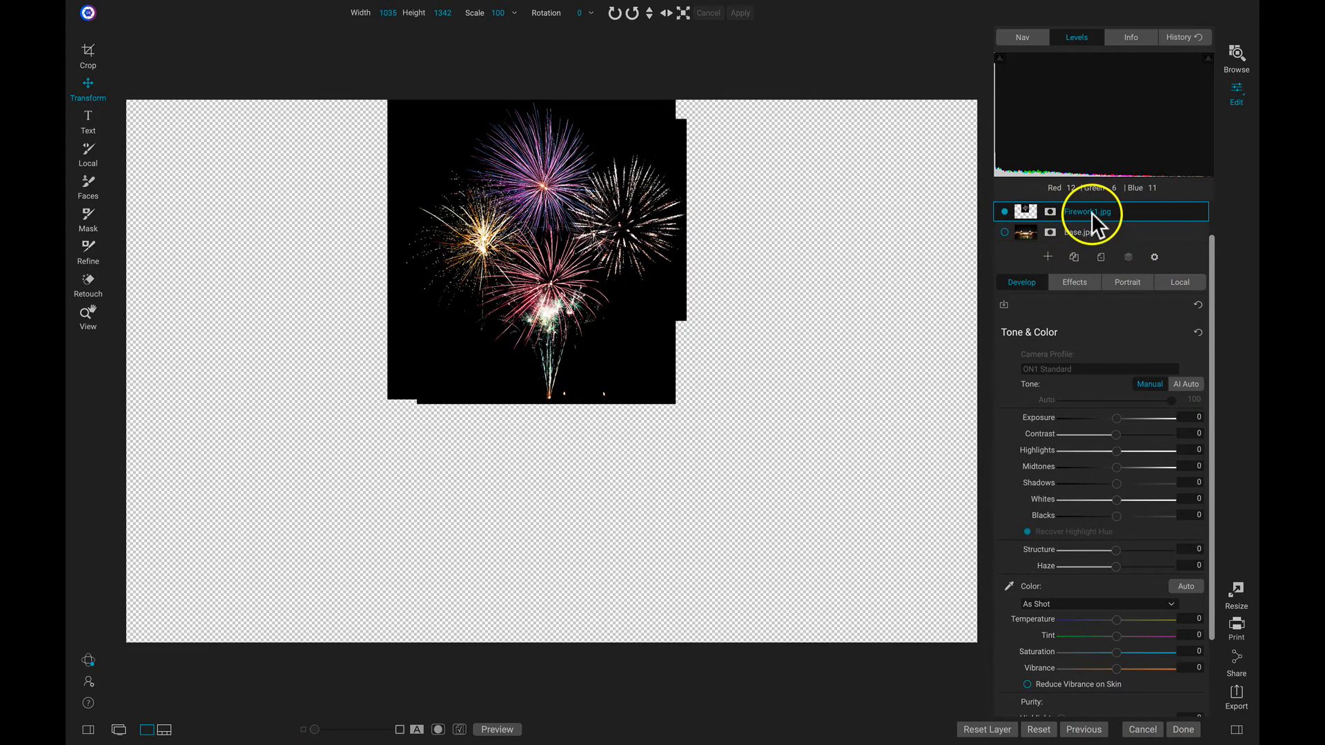
Show the Base.jpg layer again and set the merged firework layer's blending mode to Screen
{"action": "left_click", "coordinate": [1005, 233]}
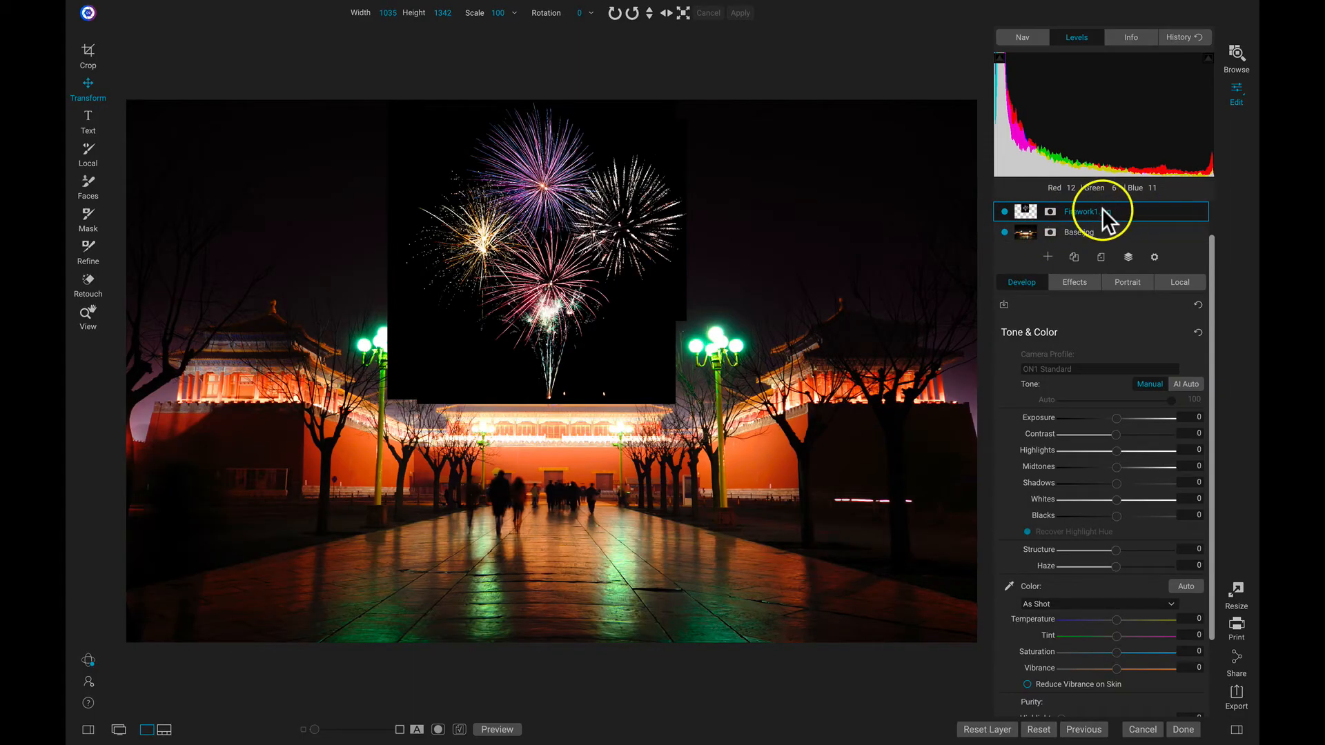
{"action": "left_click", "coordinate": [1154, 257]}
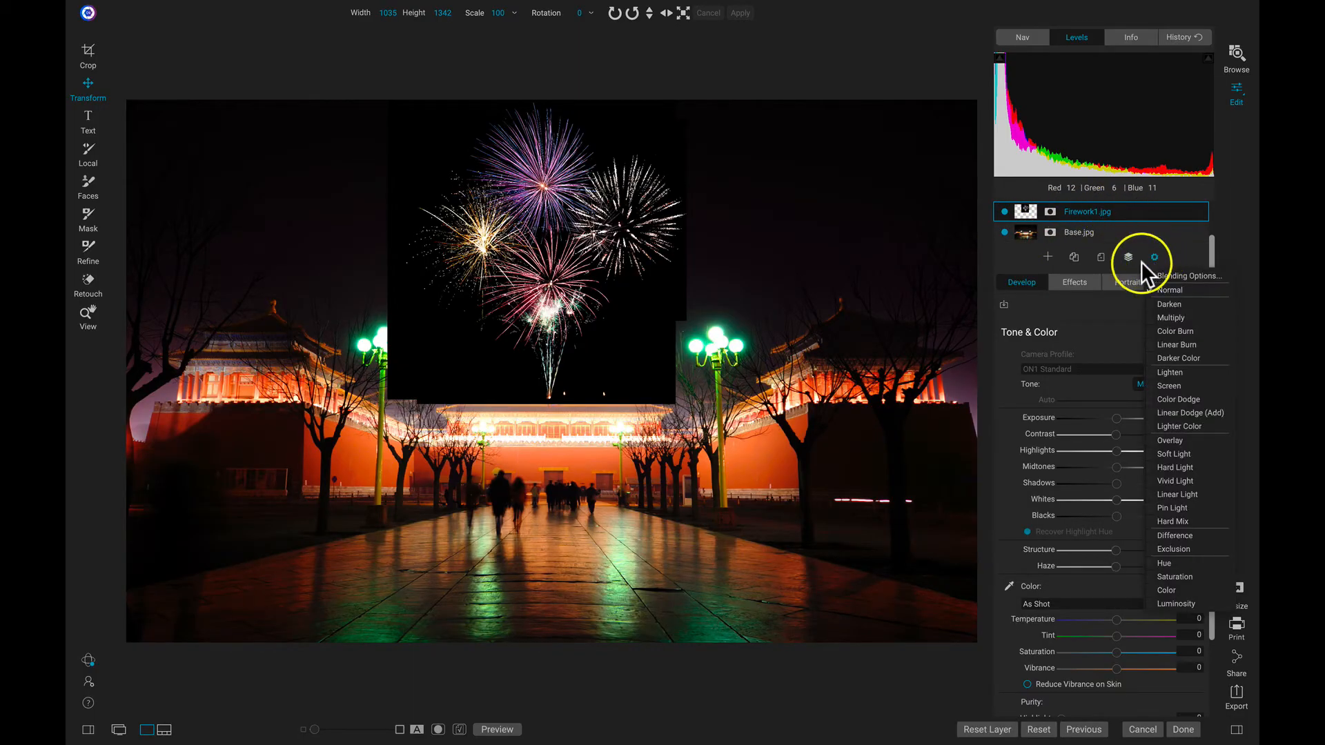
{"action": "left_click", "coordinate": [1169, 386]}
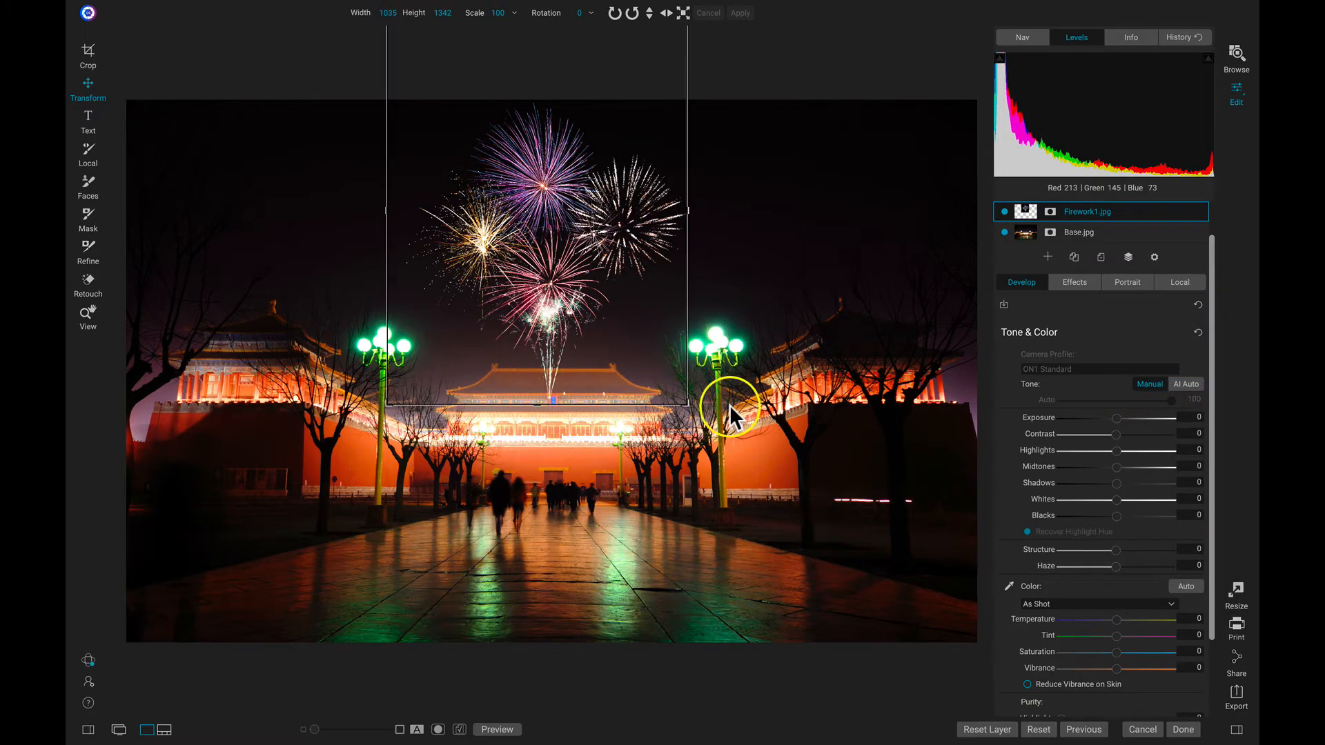
Mask the firework trails off the central palace roof on the merged Firework1.jpg layer with the masking brush in Paint Out mode
{"action": "key", "text": "z"}
{"action": "left_click", "coordinate": [552, 390]}
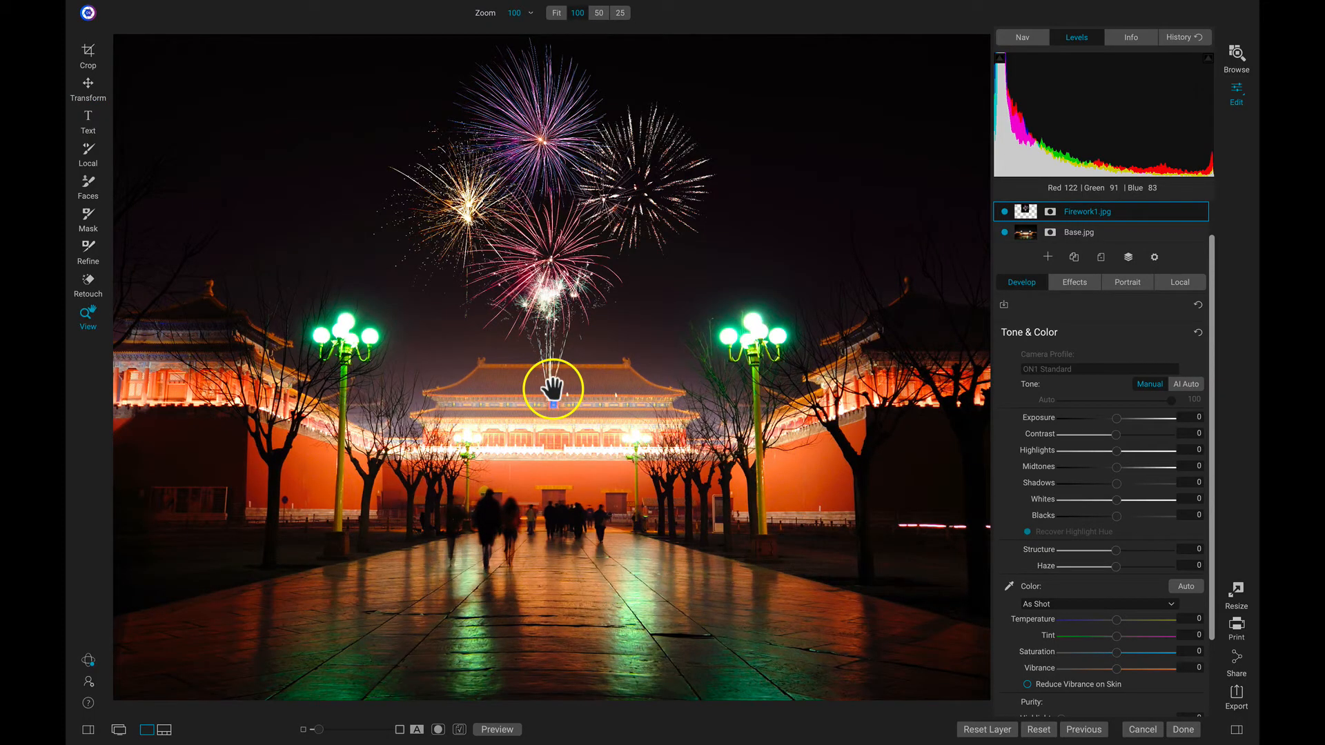
{"action": "key", "text": "b"}
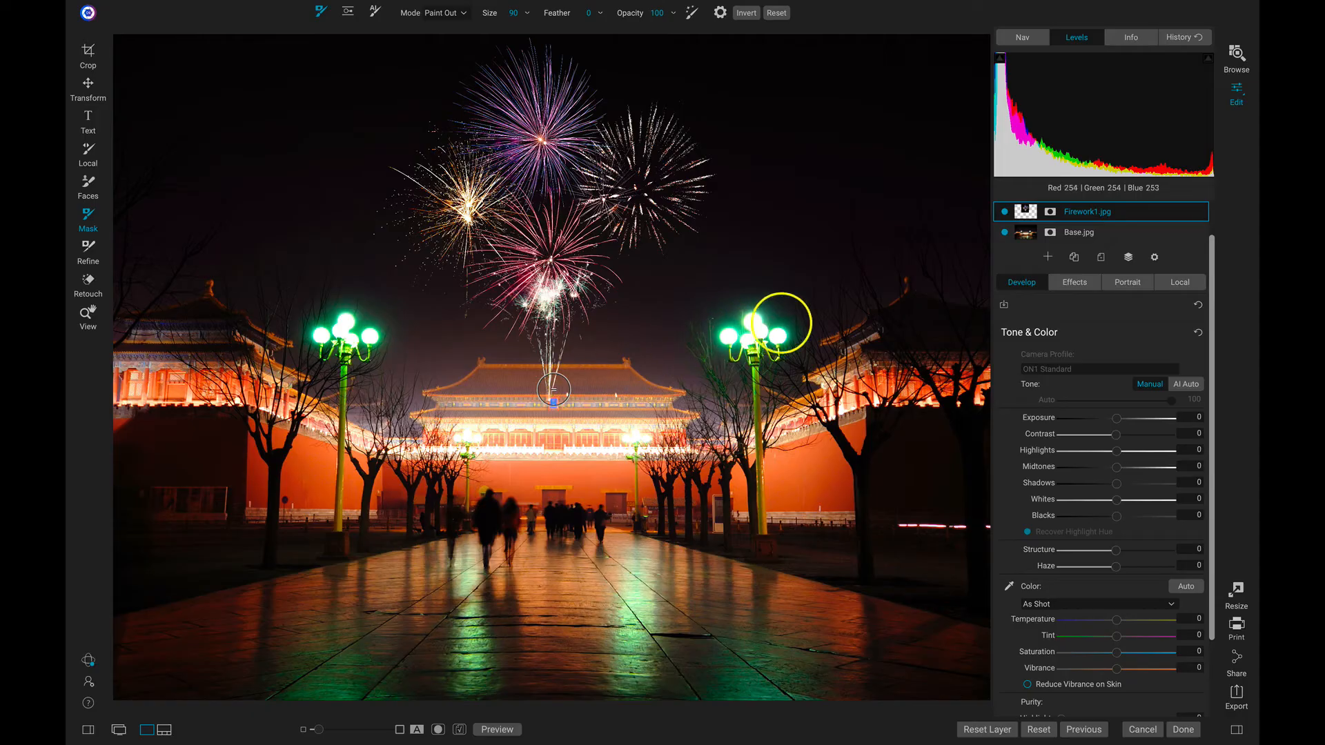
{"action": "left_click", "coordinate": [1050, 211]}
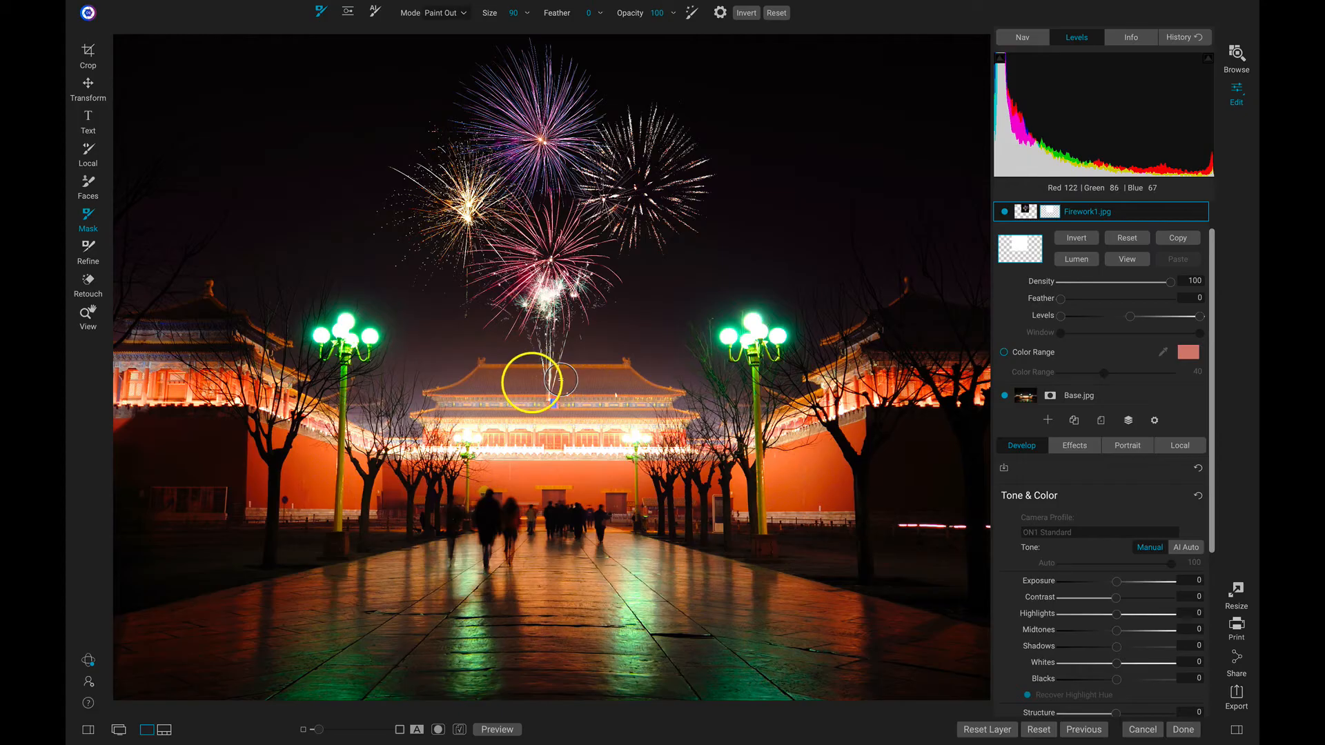
{"action": "left_click", "coordinate": [561, 384]}
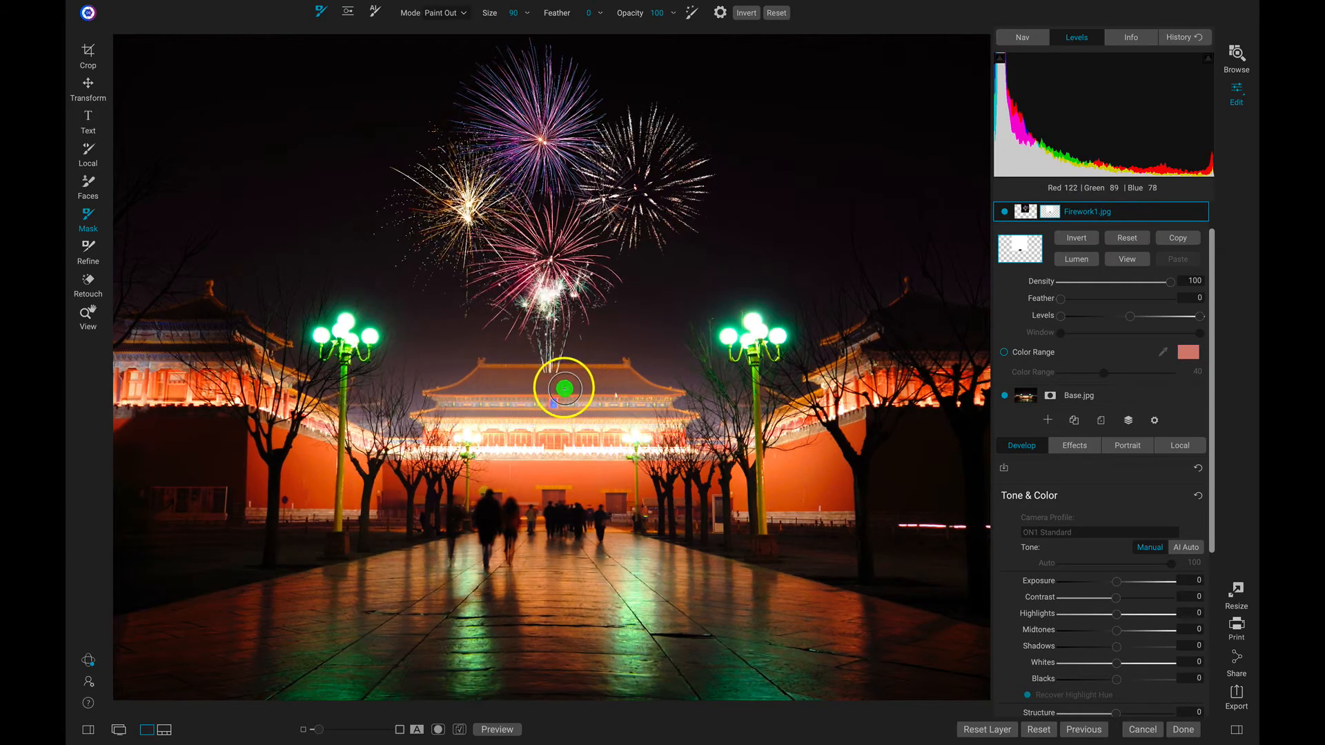
{"action": "left_click", "coordinate": [550, 382]}
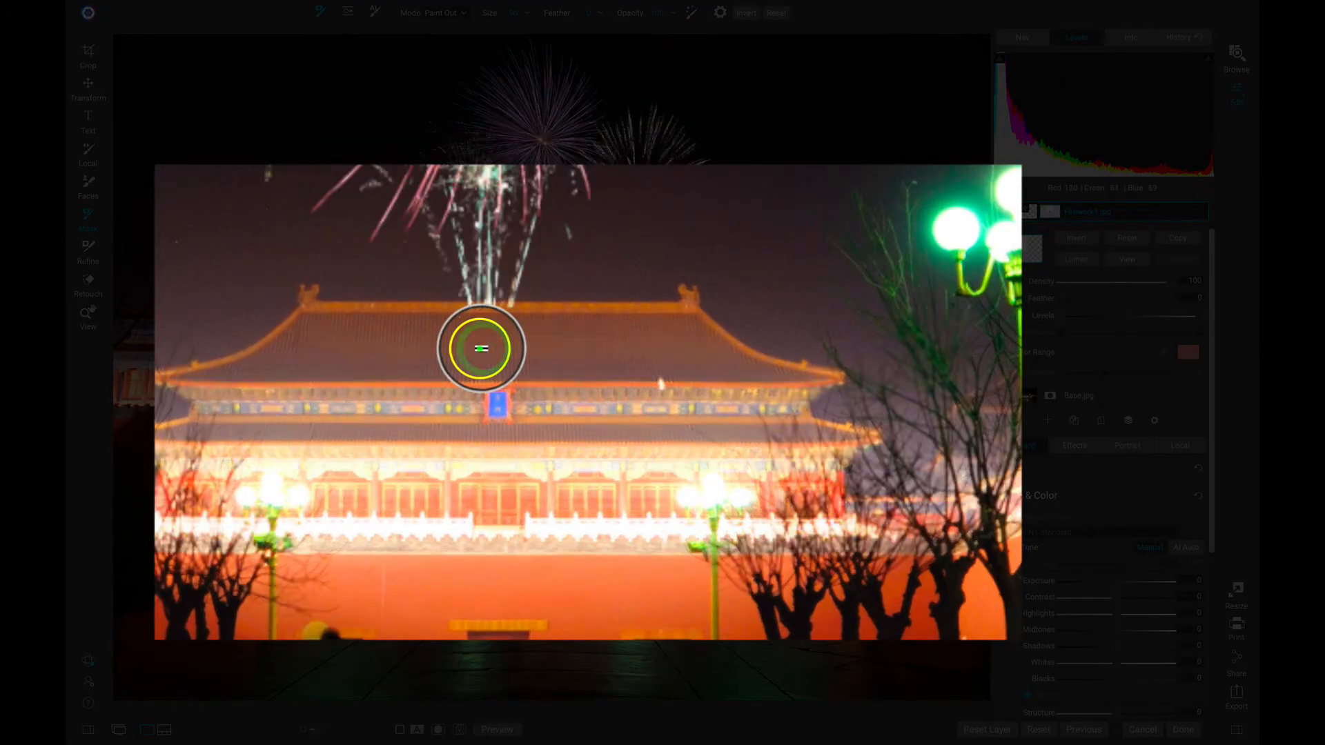
{"action": "left_click", "coordinate": [560, 381]}
{"action": "left_click", "coordinate": [559, 382]}
{"action": "left_click", "coordinate": [506, 343]}
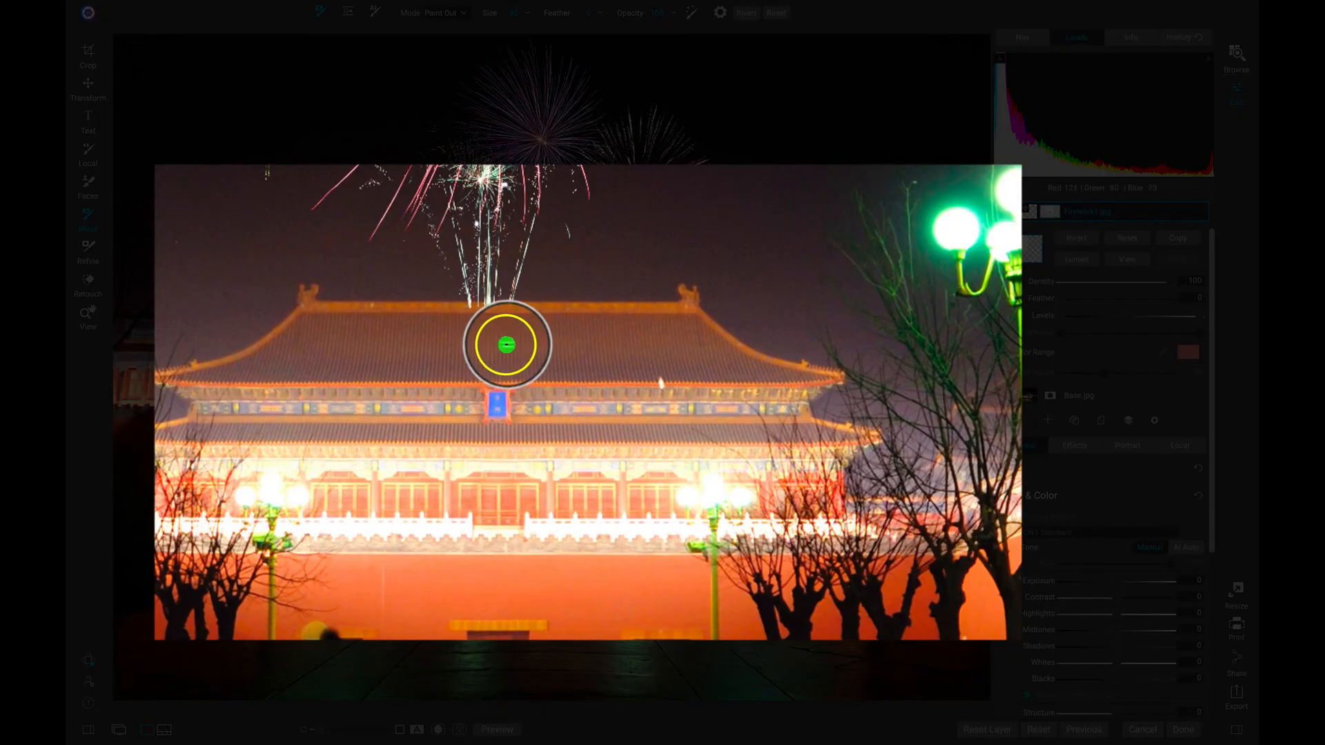
{"action": "left_click", "coordinate": [493, 345]}
{"action": "left_click", "coordinate": [479, 342]}
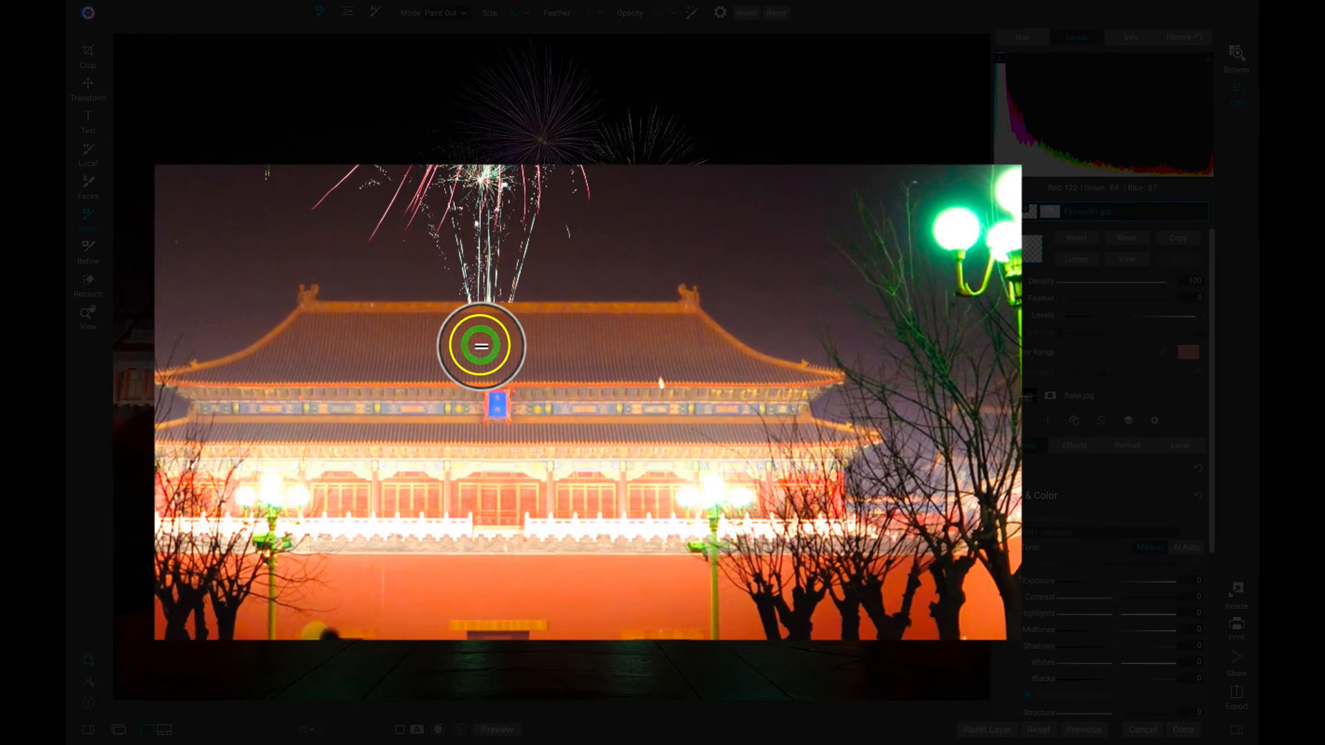
{"action": "left_click", "coordinate": [473, 345]}
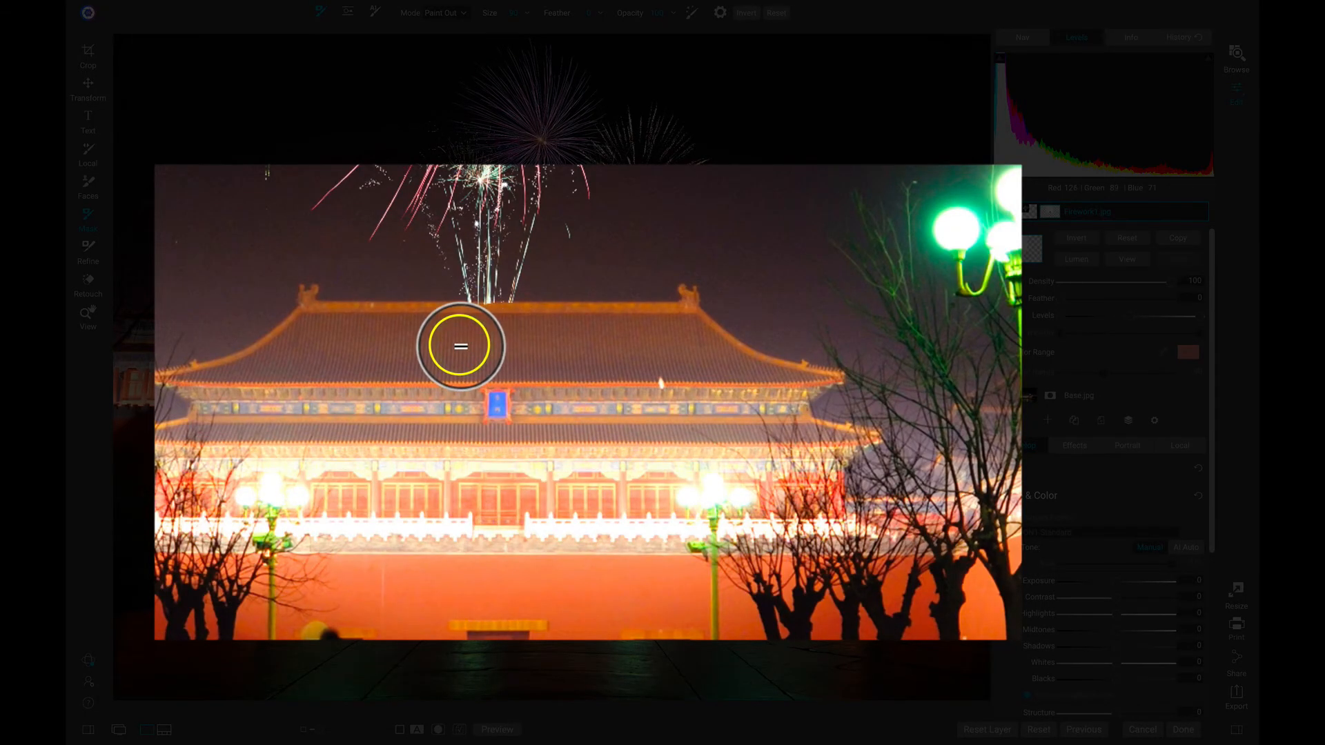
{"action": "left_click", "coordinate": [716, 396]}
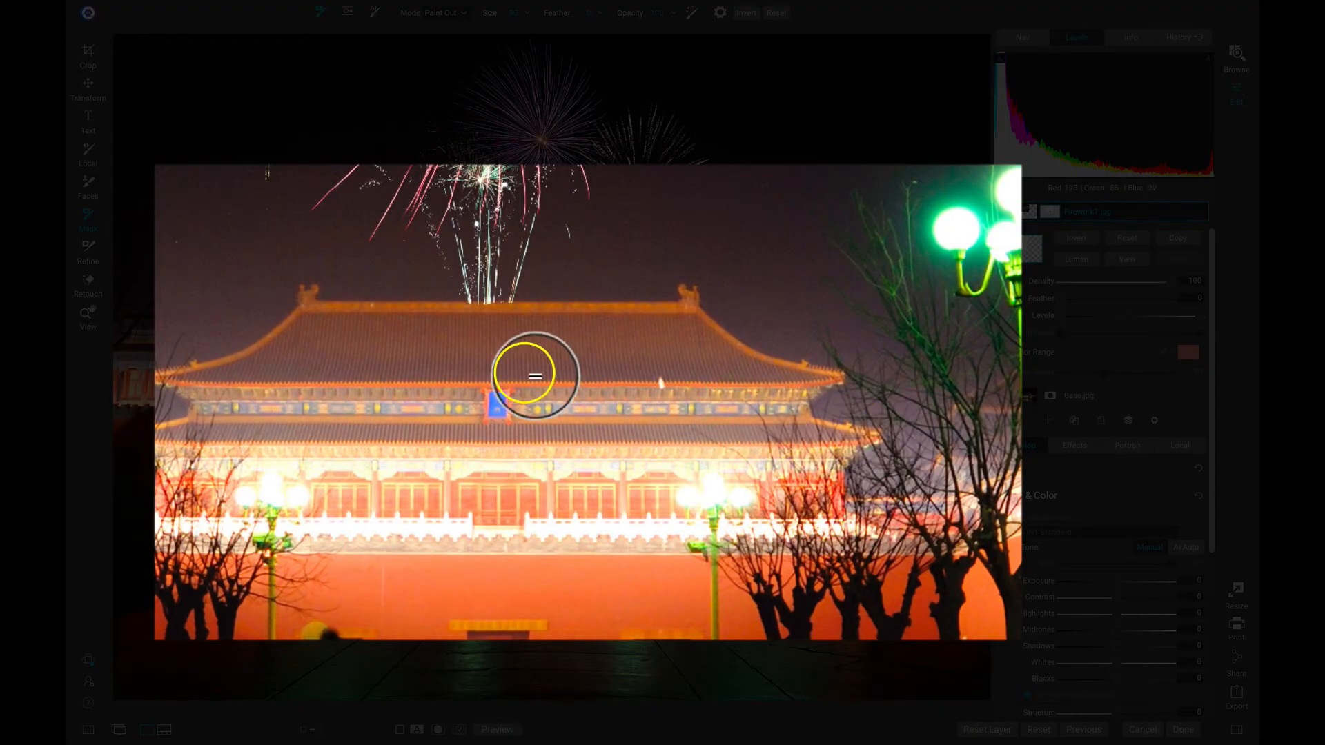
{"action": "left_click", "coordinate": [479, 343]}
{"action": "left_click", "coordinate": [515, 343]}
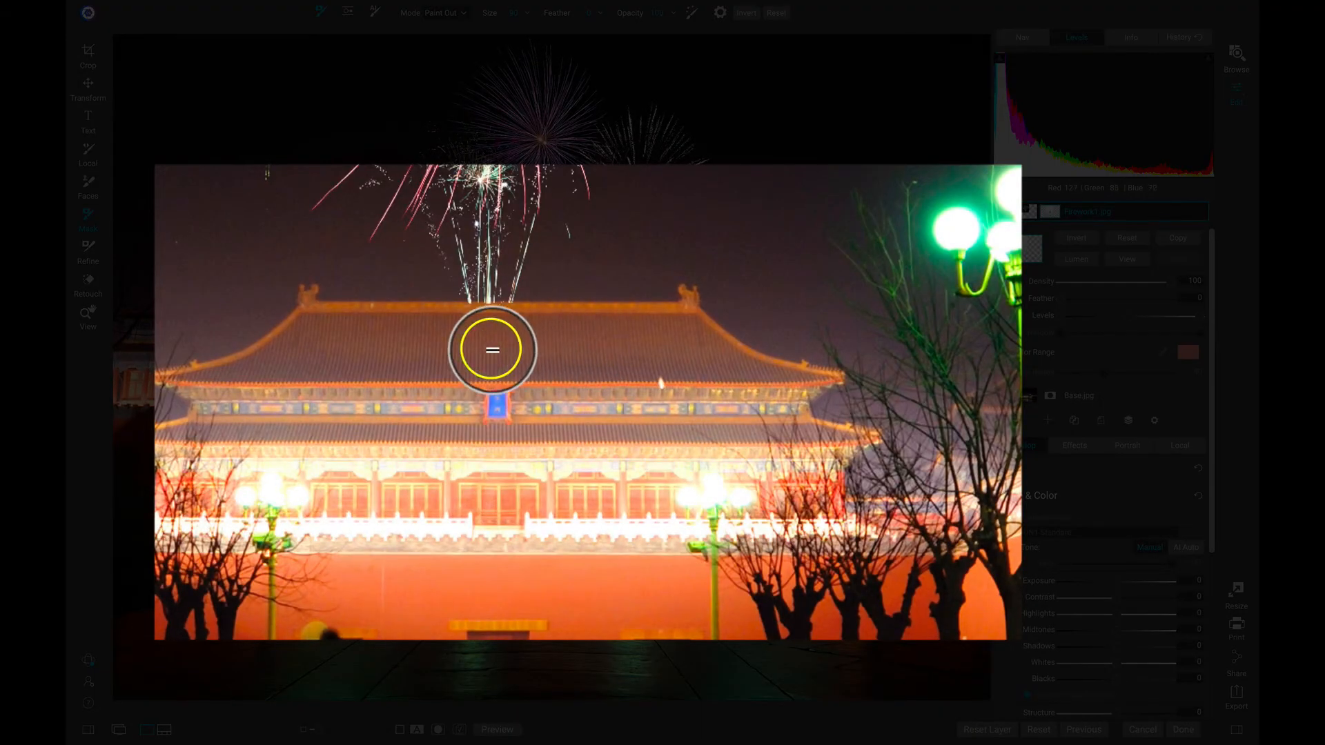
{"action": "left_click", "coordinate": [489, 346]}
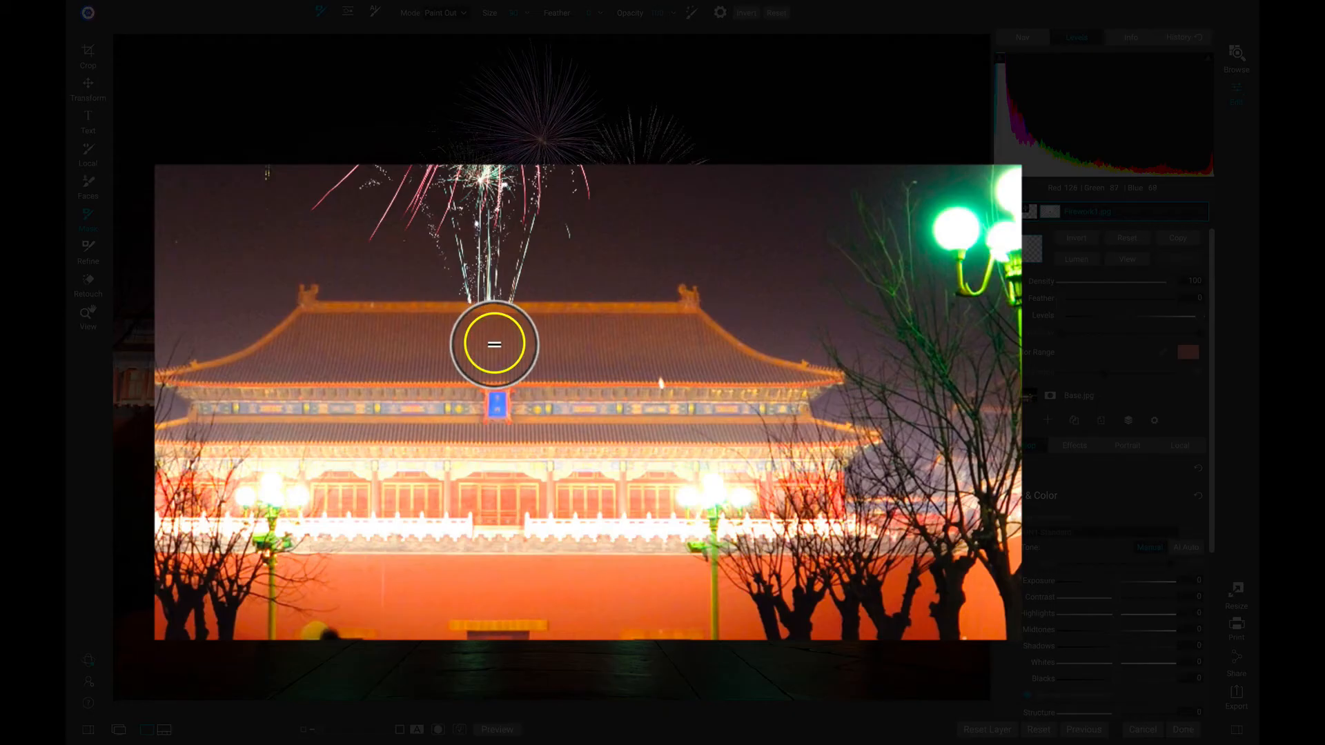
{"action": "left_click", "coordinate": [495, 342]}
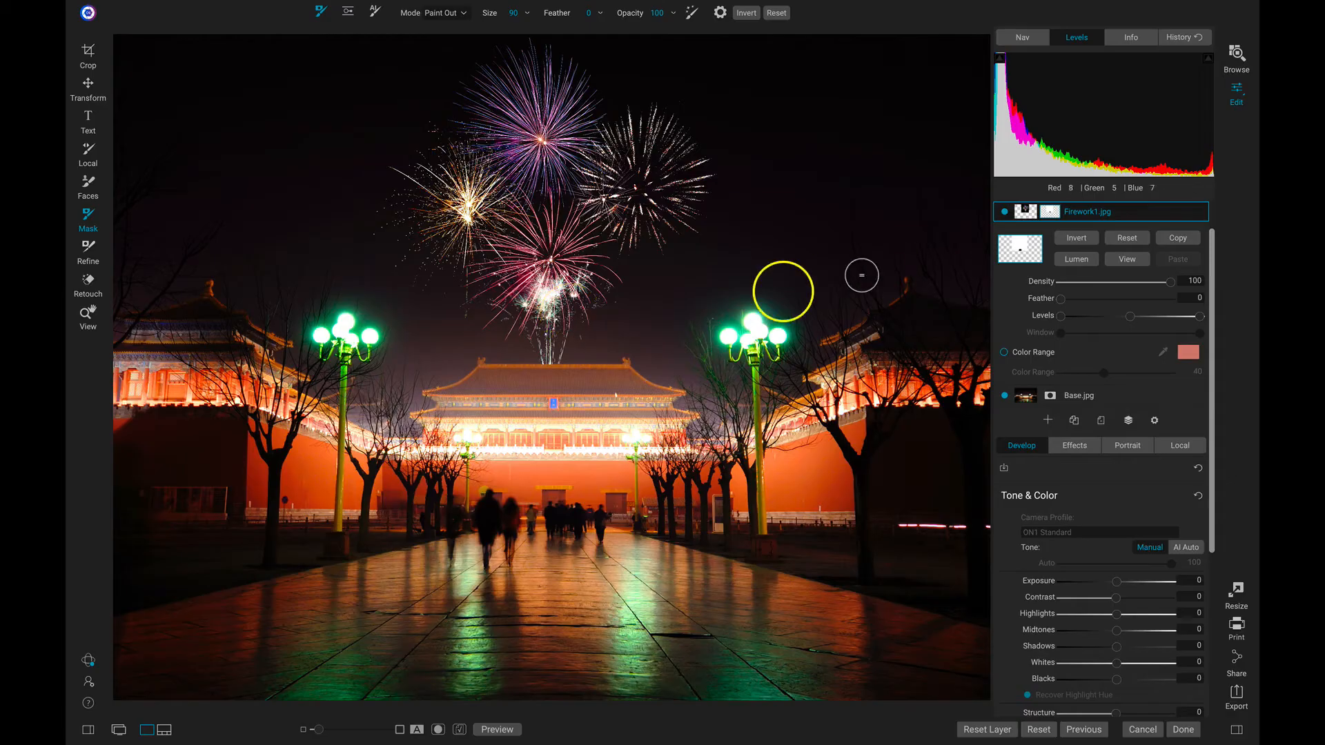
Create a new stamped layer above the merged firework layer and rename it Final
{"action": "left_click", "coordinate": [1132, 210]}
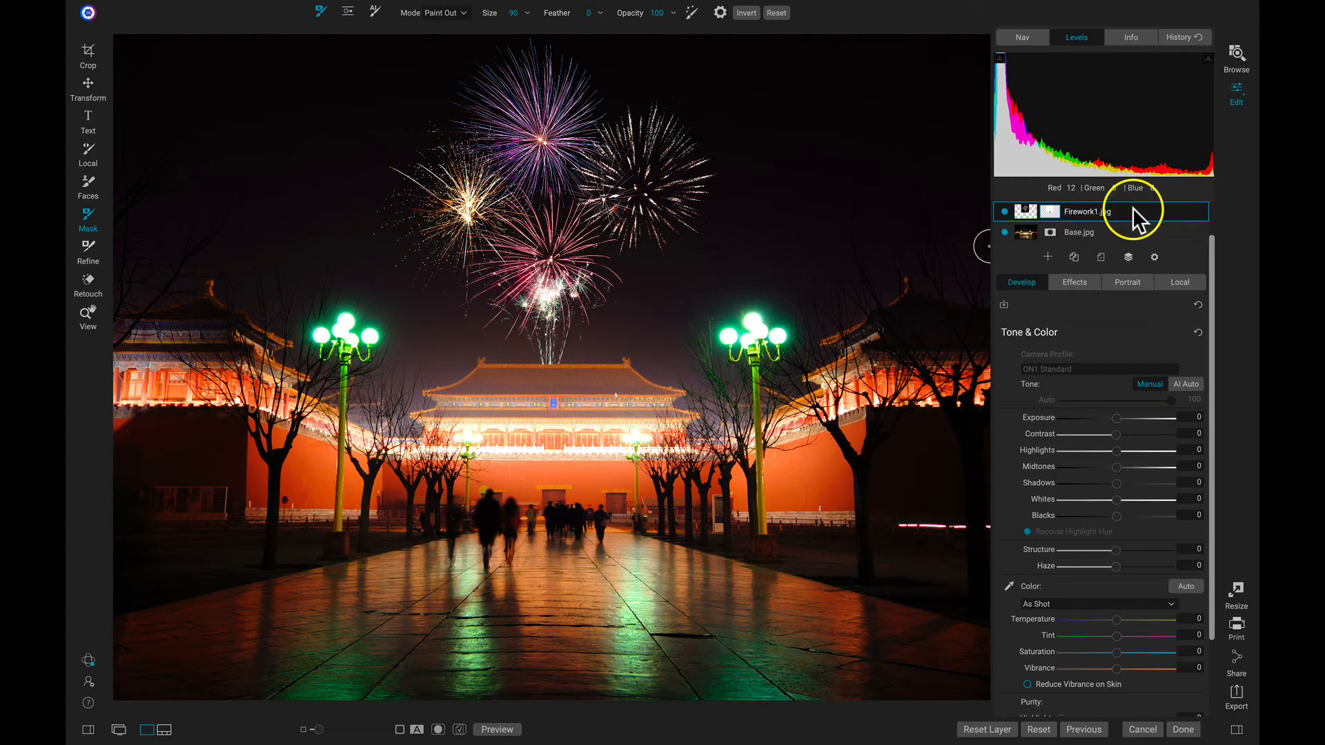
{"action": "right_click", "coordinate": [1133, 208]}
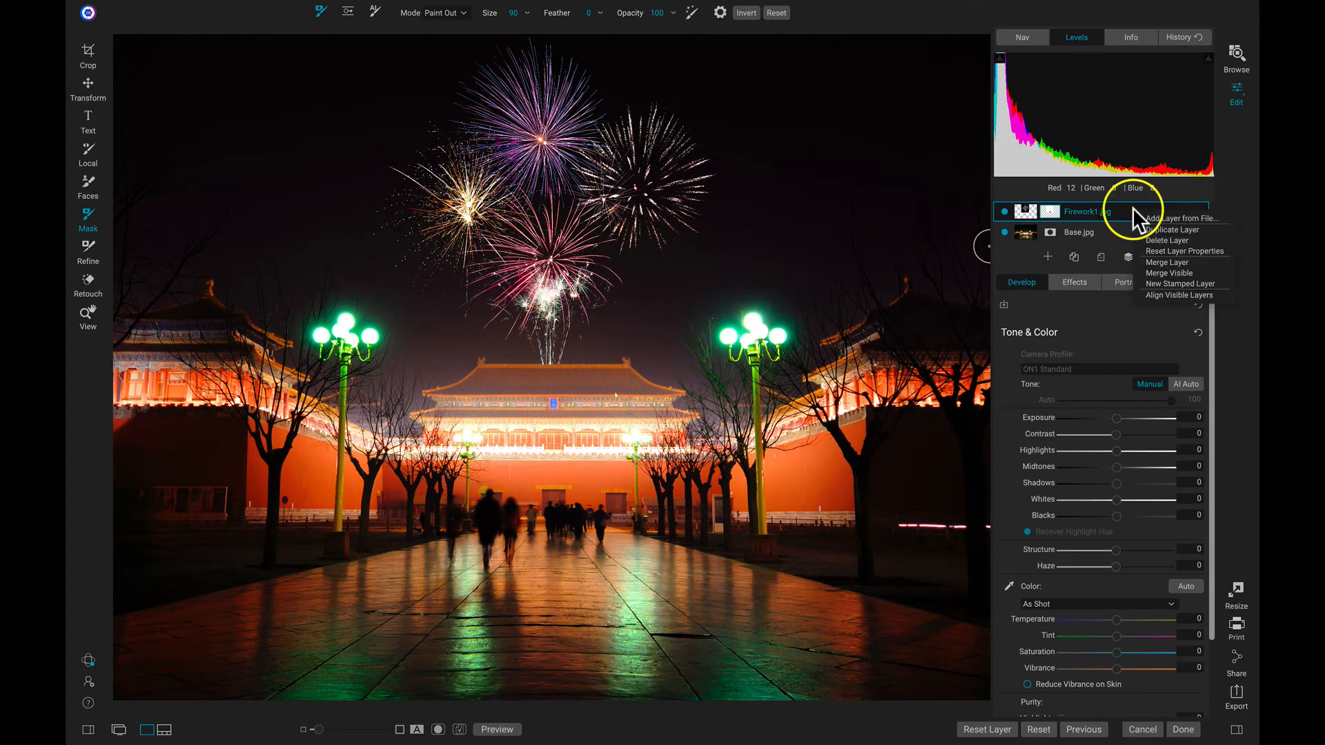
{"action": "left_click", "coordinate": [1182, 283]}
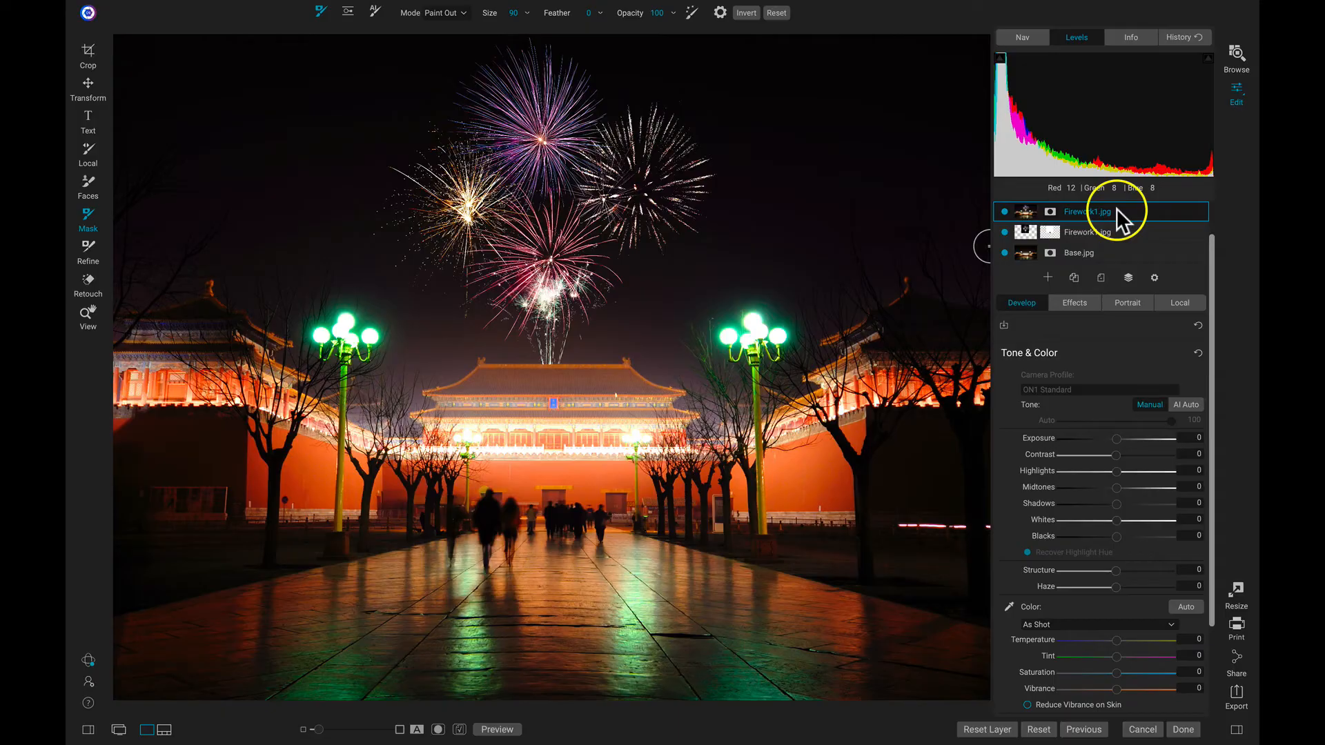
{"action": "double_click", "coordinate": [1092, 212]}
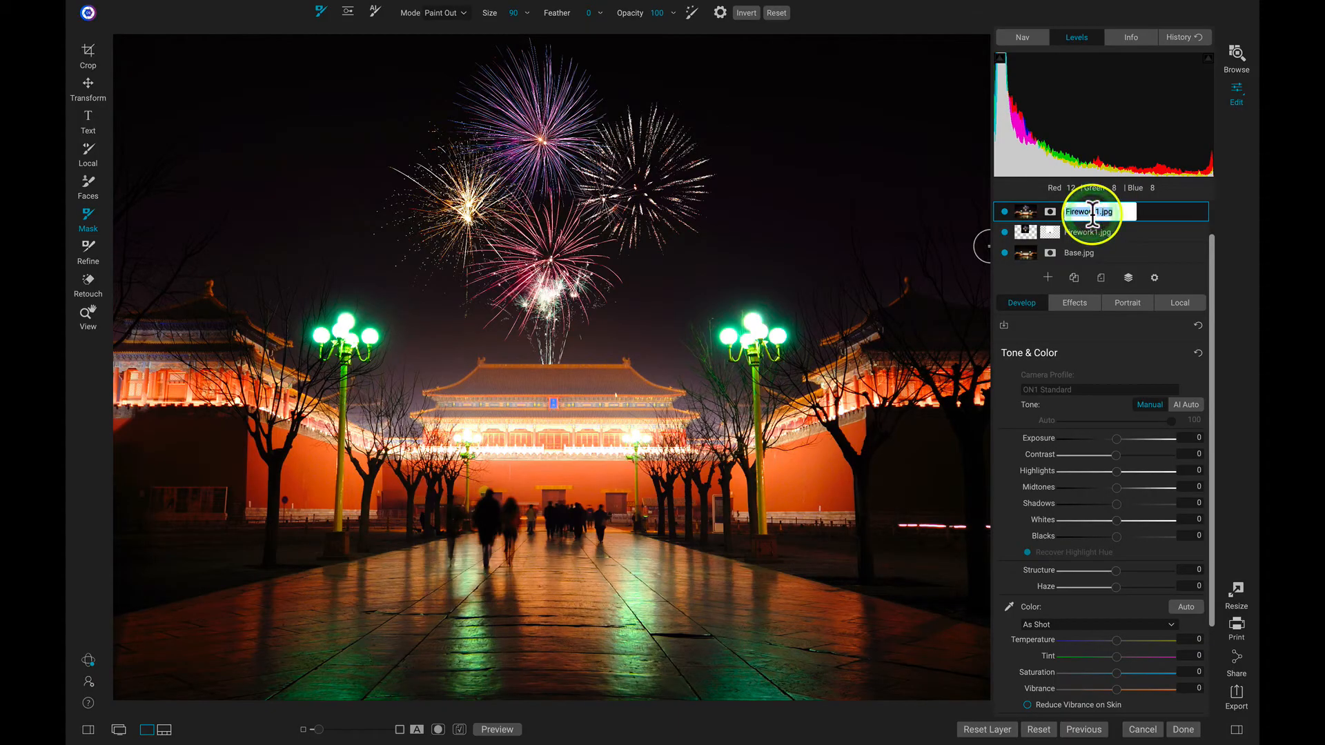
{"action": "type", "text": "Final"}
{"action": "key", "text": "Return"}
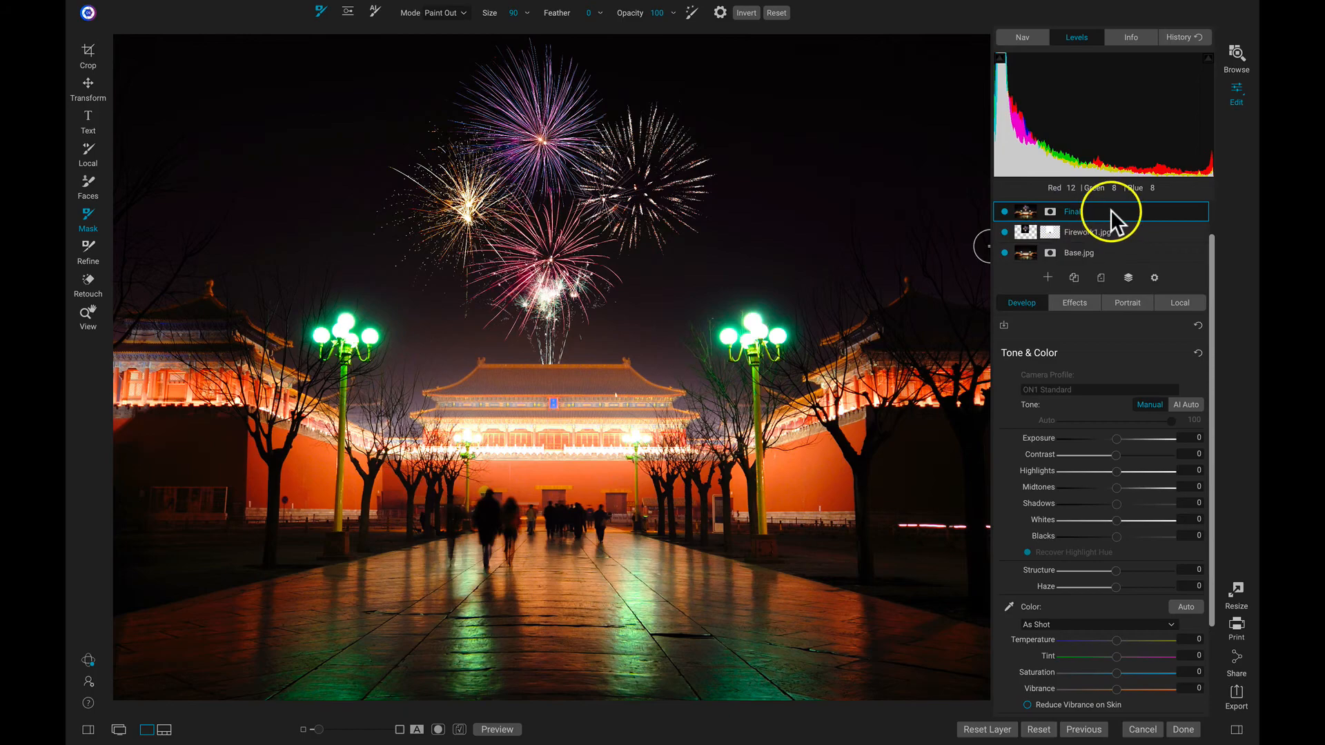
Add a Sunshine effects filter to the Final layer
{"action": "left_click", "coordinate": [1073, 300]}
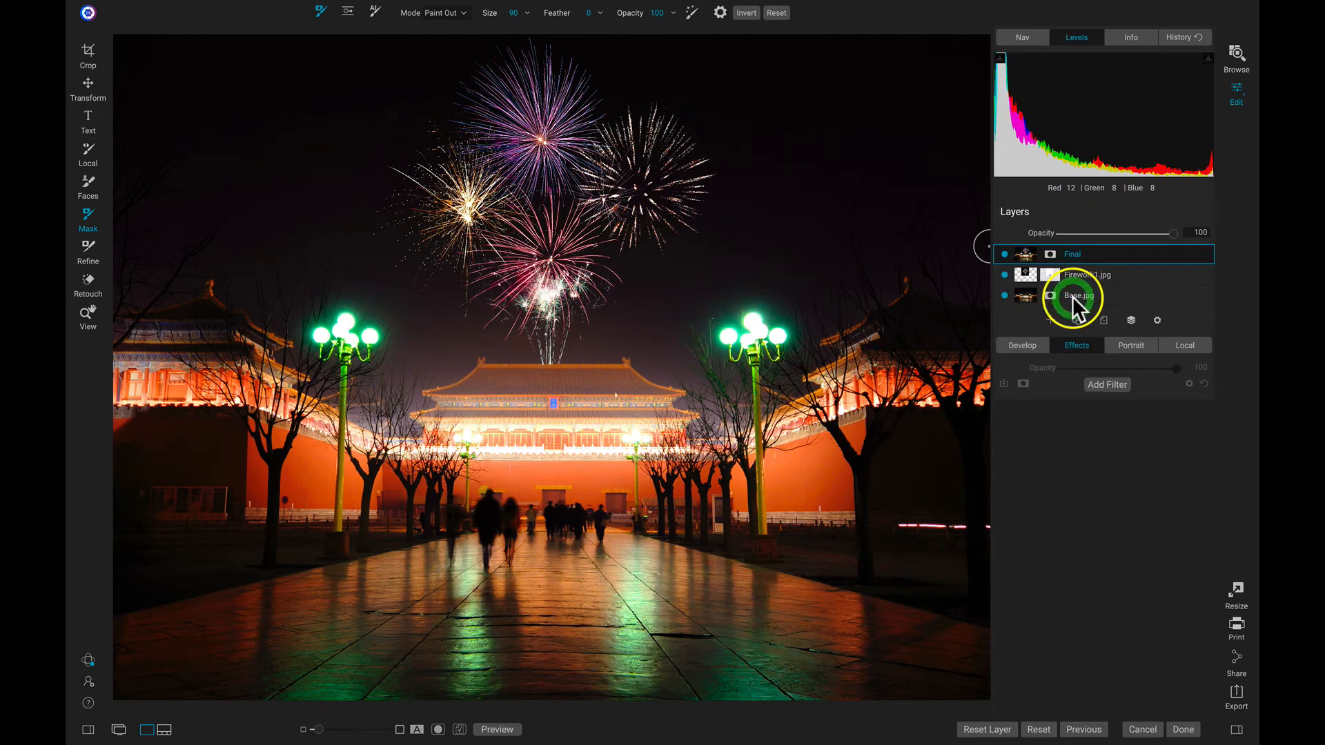
{"action": "left_click", "coordinate": [1112, 384]}
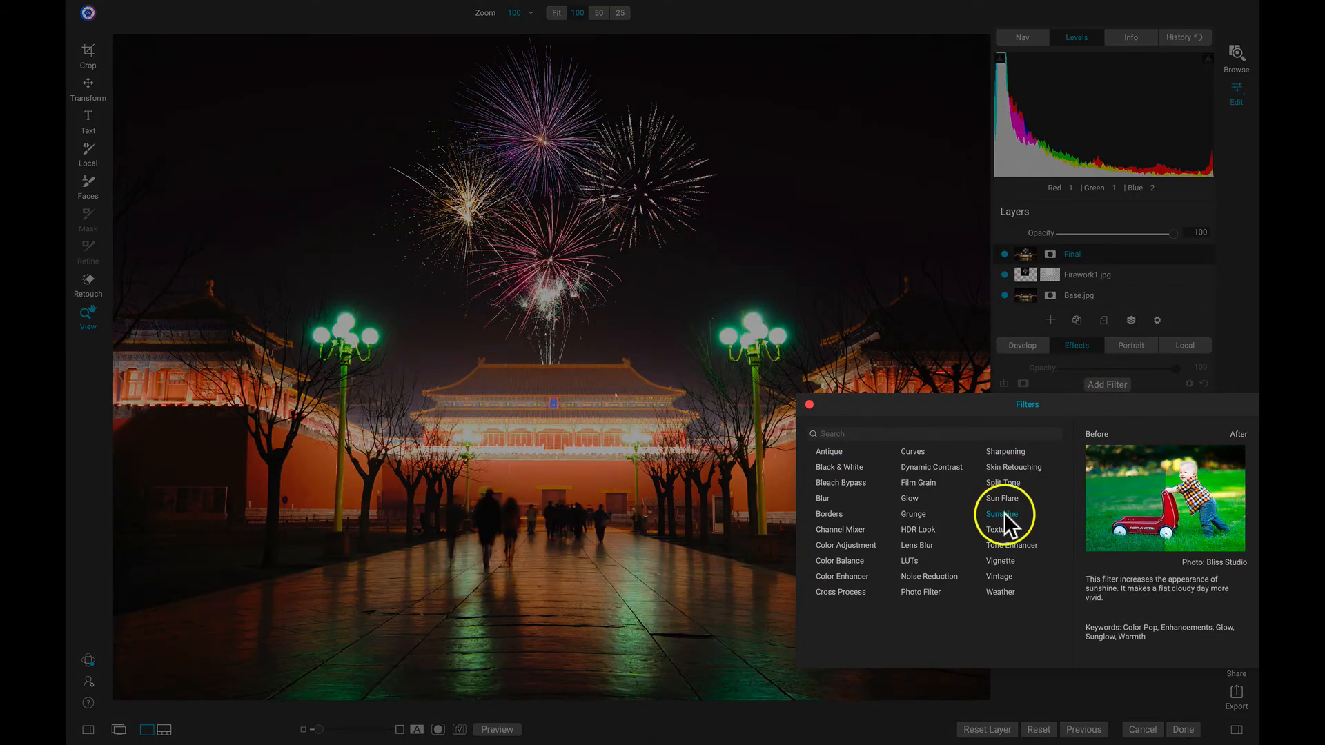
{"action": "left_click", "coordinate": [1001, 514]}
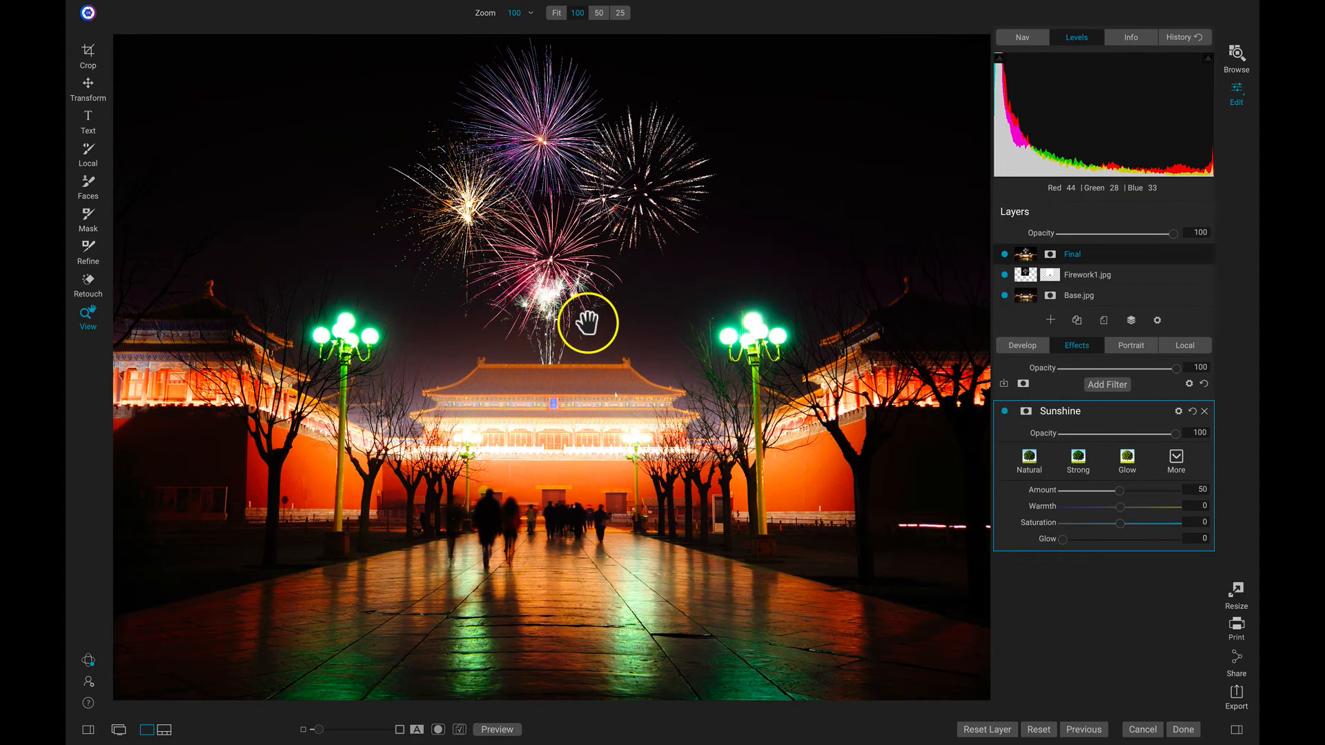
Add a Color Enhancer filter to the Final layer with shadow purity at 30 and overall saturation at 15
{"action": "left_click", "coordinate": [1107, 385]}
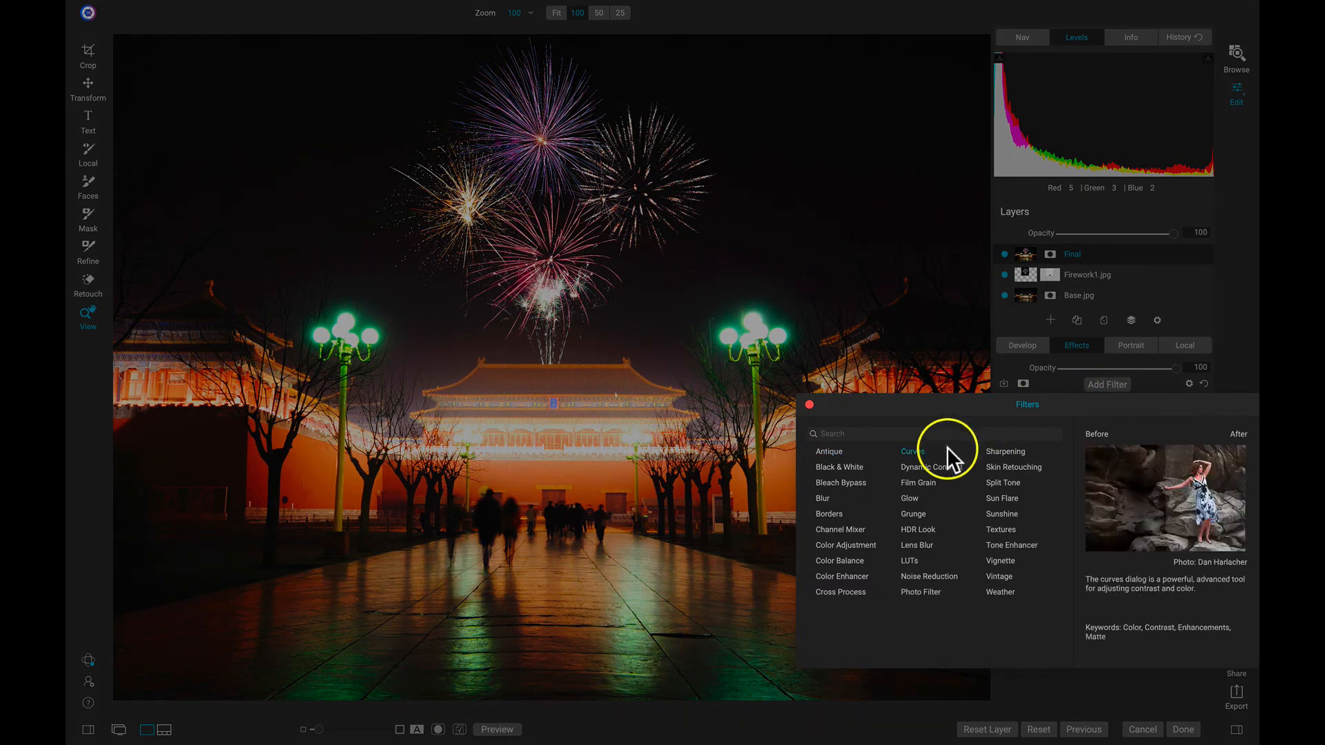
{"action": "left_click", "coordinate": [838, 573]}
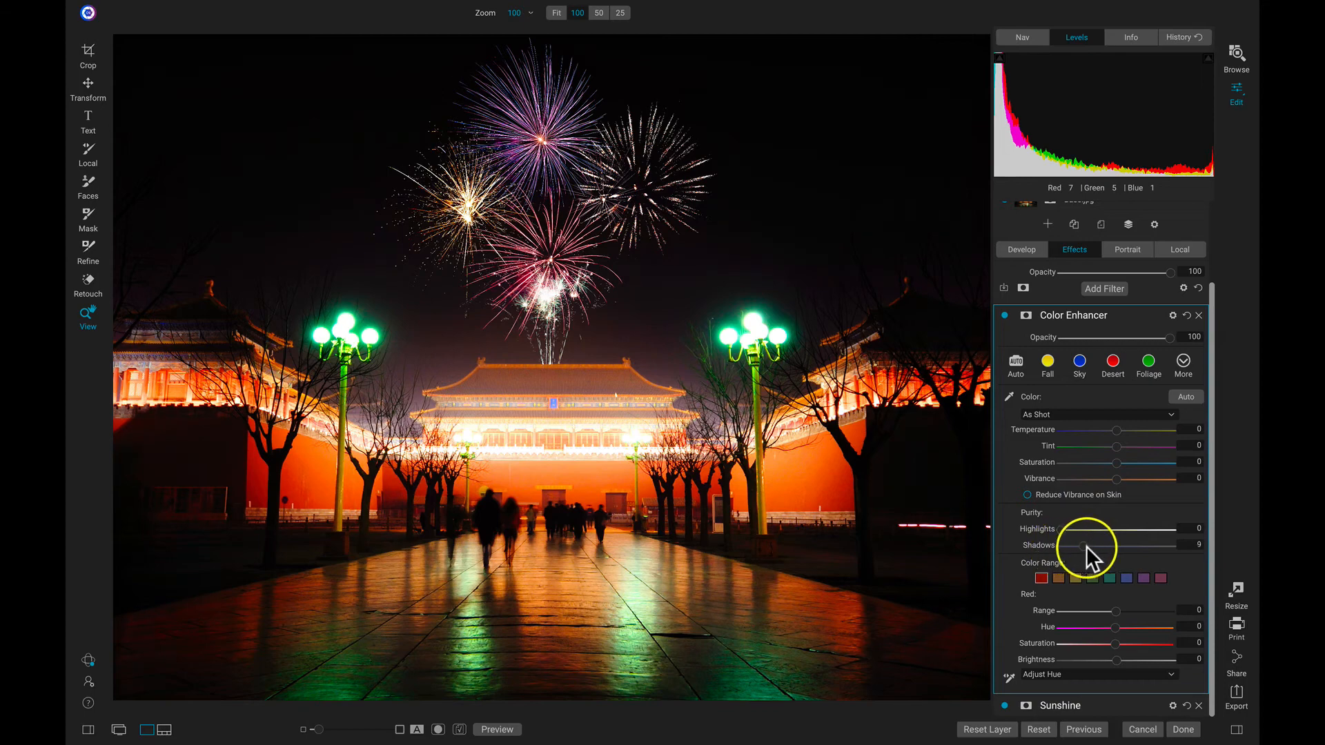
{"action": "mouse_move", "coordinate": [1128, 545]}
{"action": "left_mouse_down"}
{"action": "mouse_move", "coordinate": [1153, 544]}
{"action": "mouse_move", "coordinate": [1121, 545]}
{"action": "left_mouse_up"}
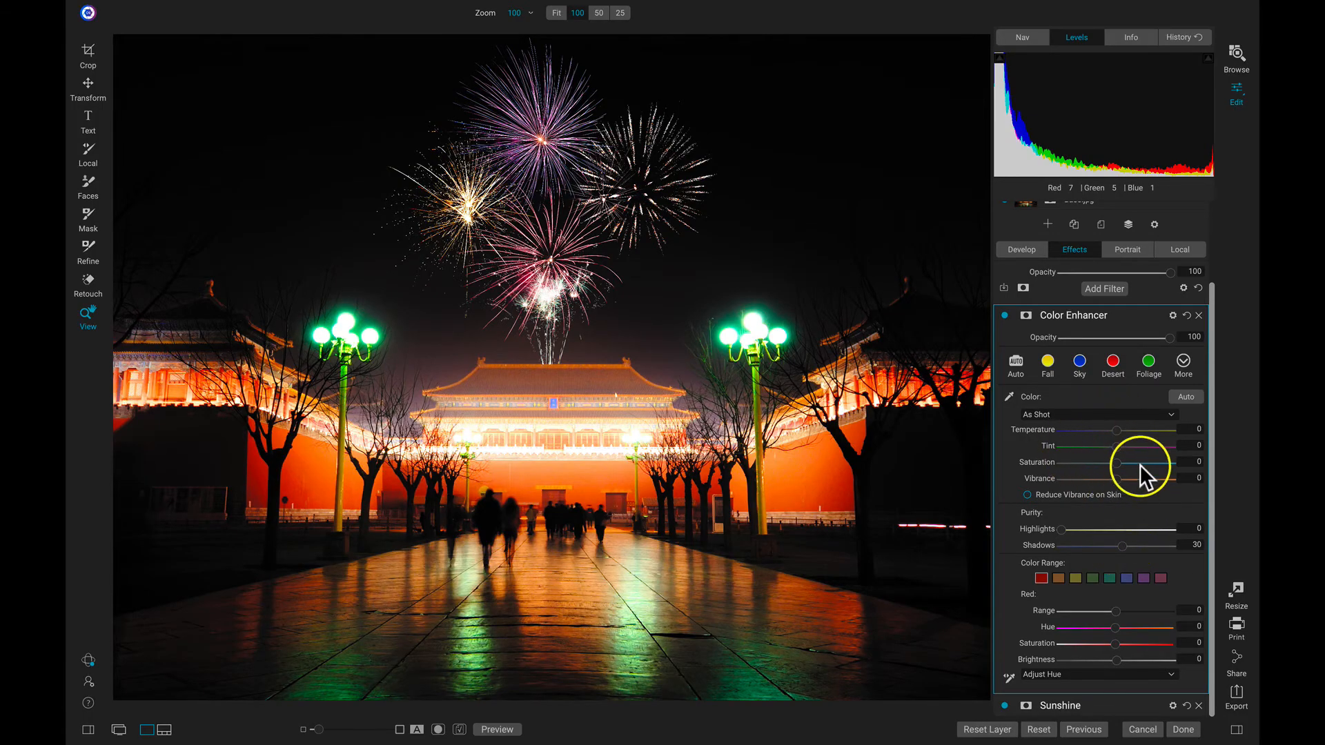
{"action": "left_click_drag", "start_coordinate": [1116, 462], "coordinate": [1133, 463]}
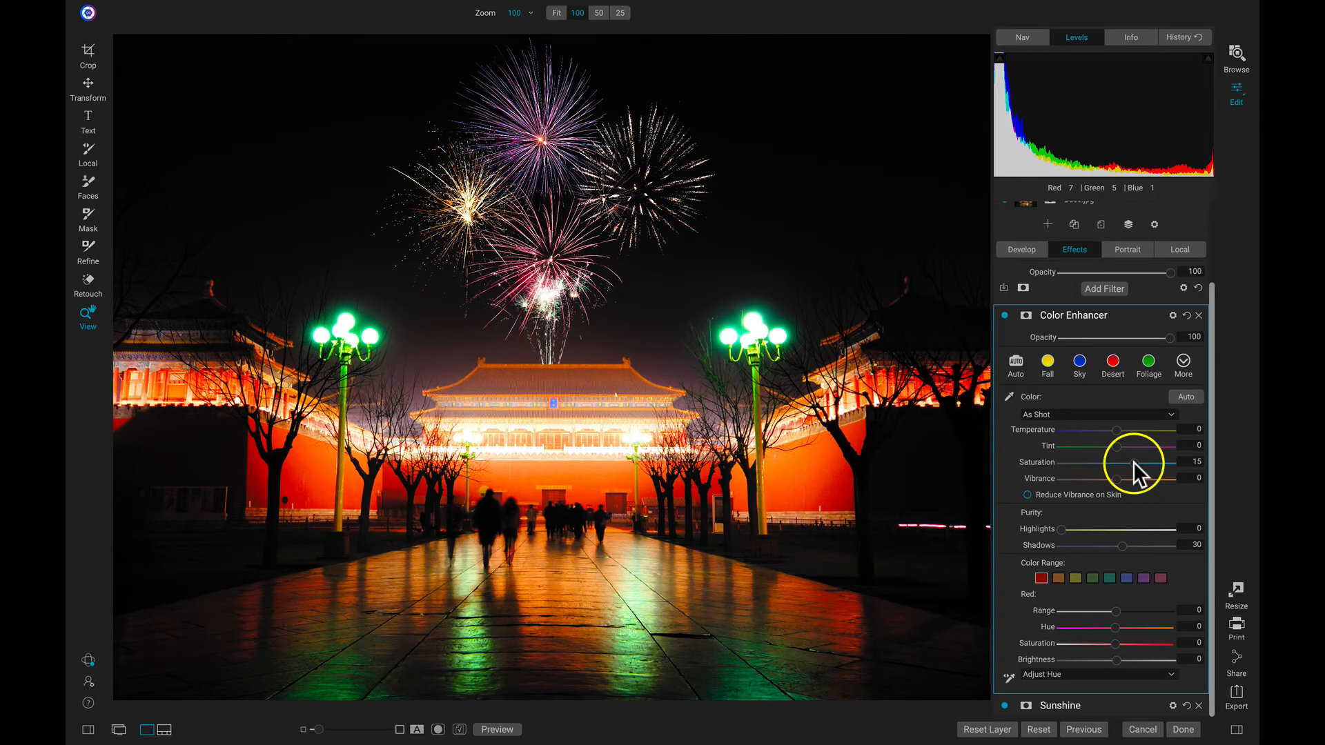
Hide the Firework1.jpg and Final layers to compare the finished composite with the original base photo
{"action": "scroll", "coordinate": [1133, 462], "scroll_direction": "up", "scroll_amount": 3}
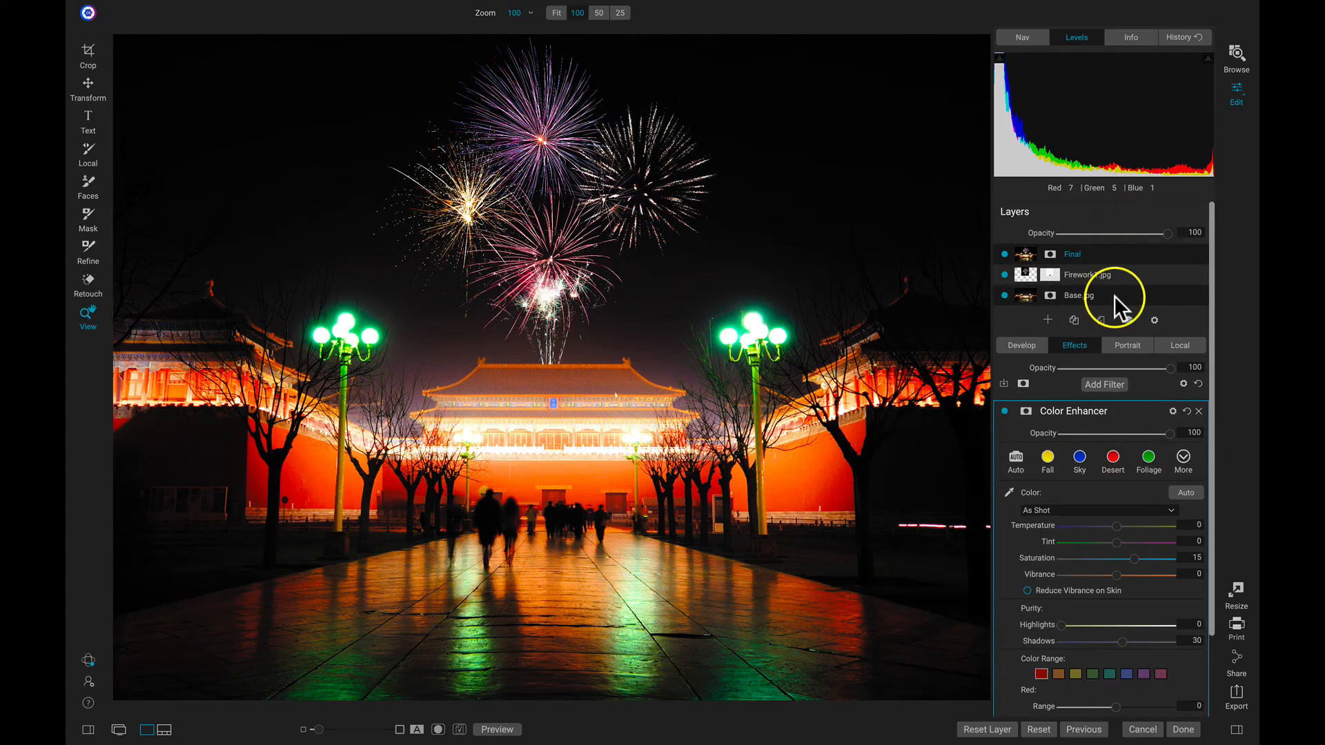
{"action": "left_click", "coordinate": [1005, 276]}
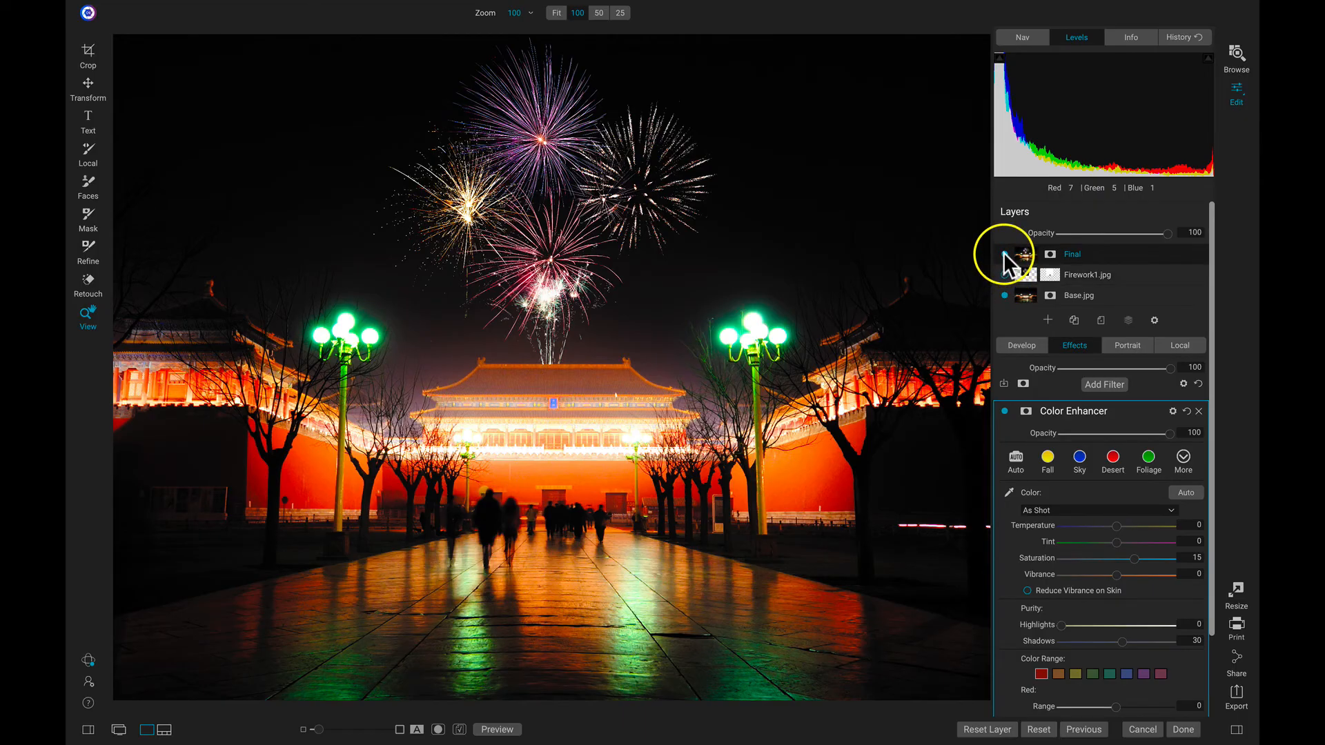
{"action": "left_click", "coordinate": [1004, 256]}
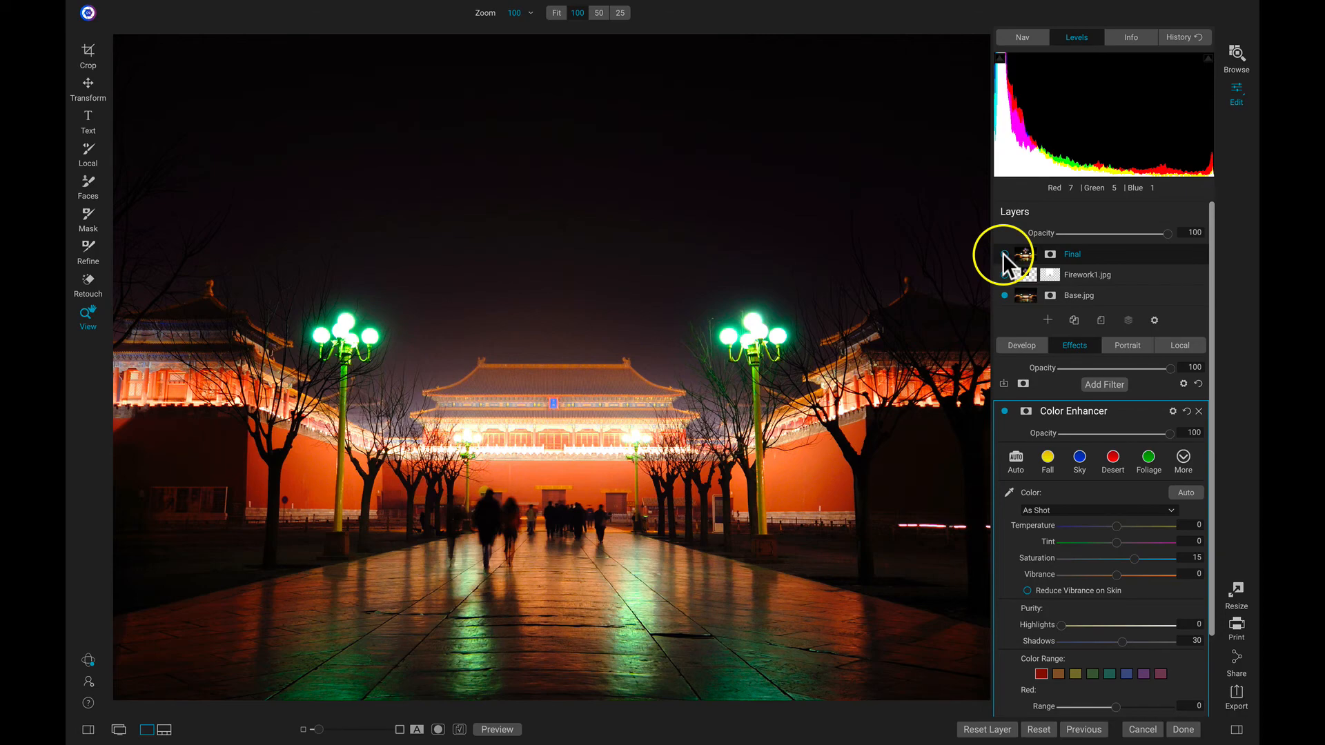
Show the Final layer again, finish editing the composite, and select Base.onphoto among the Fireworks album photos
{"action": "left_click", "coordinate": [1004, 256]}
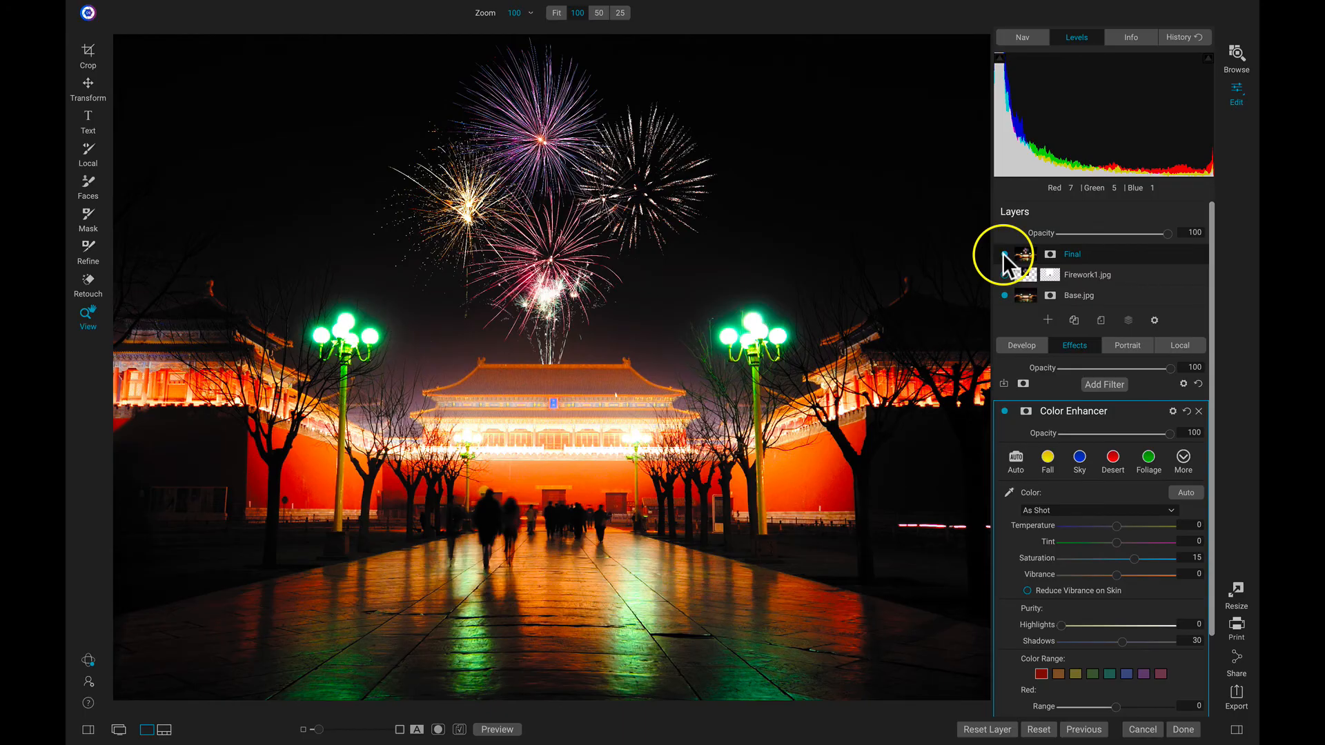
{"action": "left_click", "coordinate": [1183, 730]}
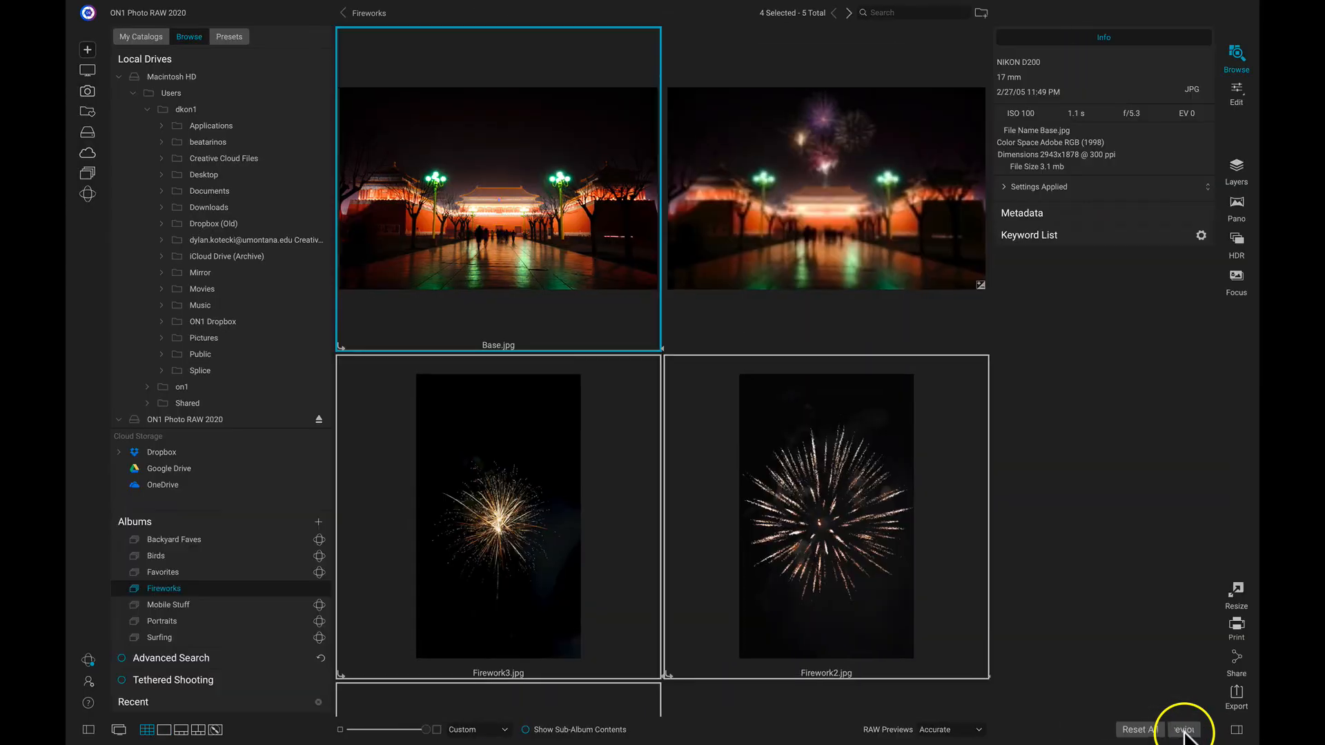
{"action": "left_click", "coordinate": [849, 167]}
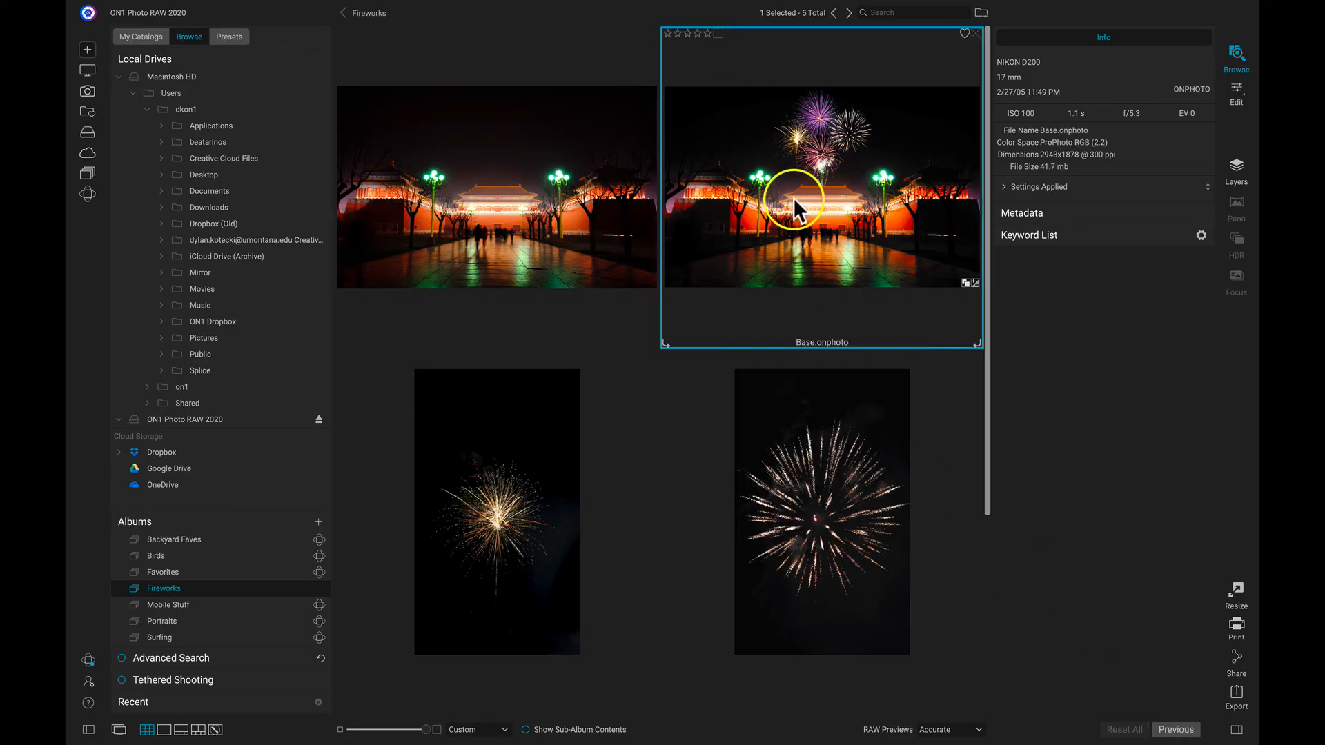
Add a subfolder named Fireworks inside the Landscape cataloged folder
{"action": "left_click", "coordinate": [139, 35]}
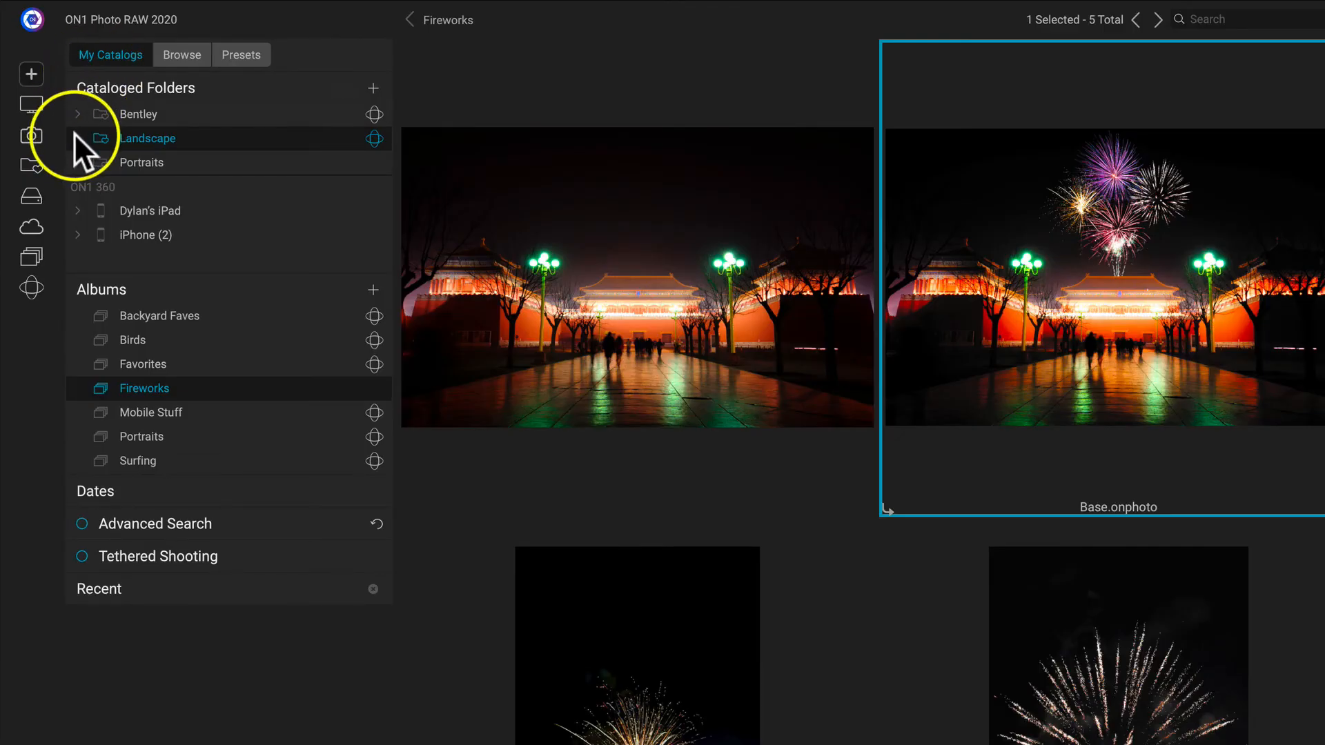
{"action": "right_click", "coordinate": [177, 132]}
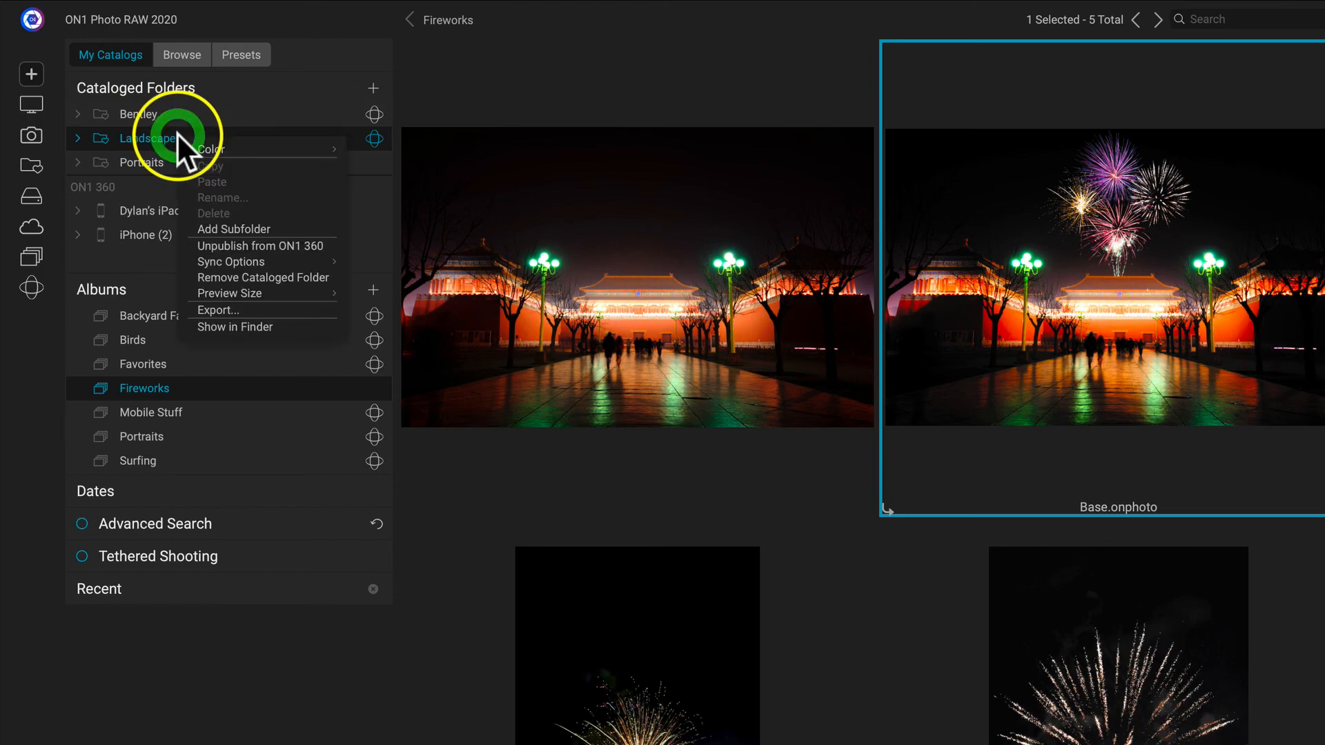
{"action": "left_click", "coordinate": [237, 222]}
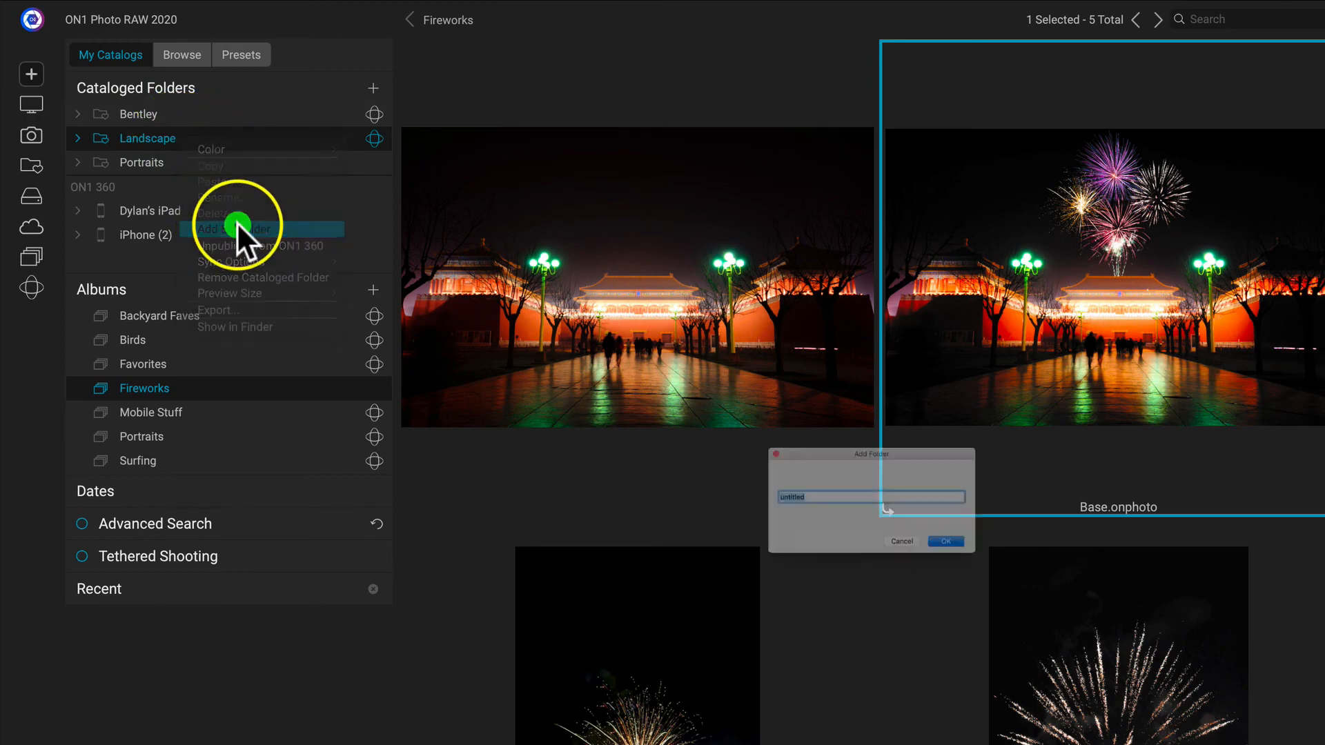
{"action": "type", "text": "Fireworks"}
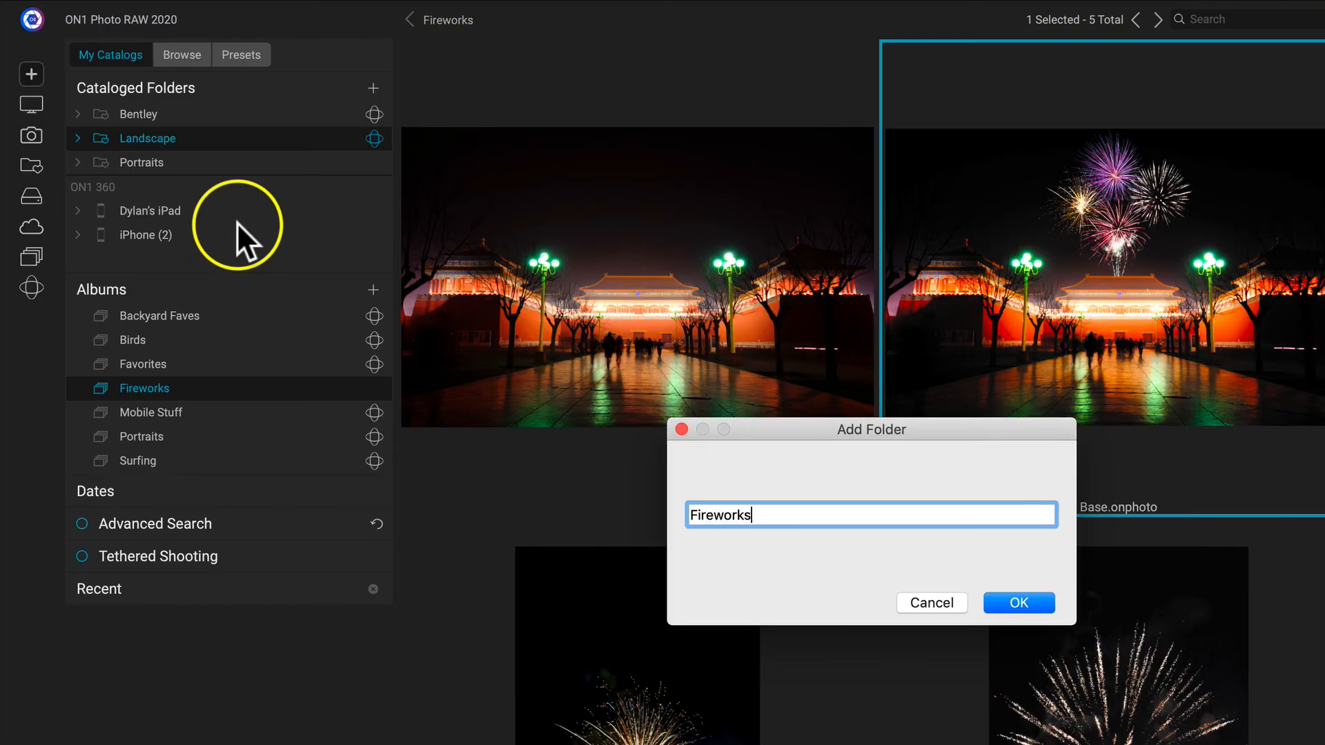
{"action": "key", "text": "Return"}
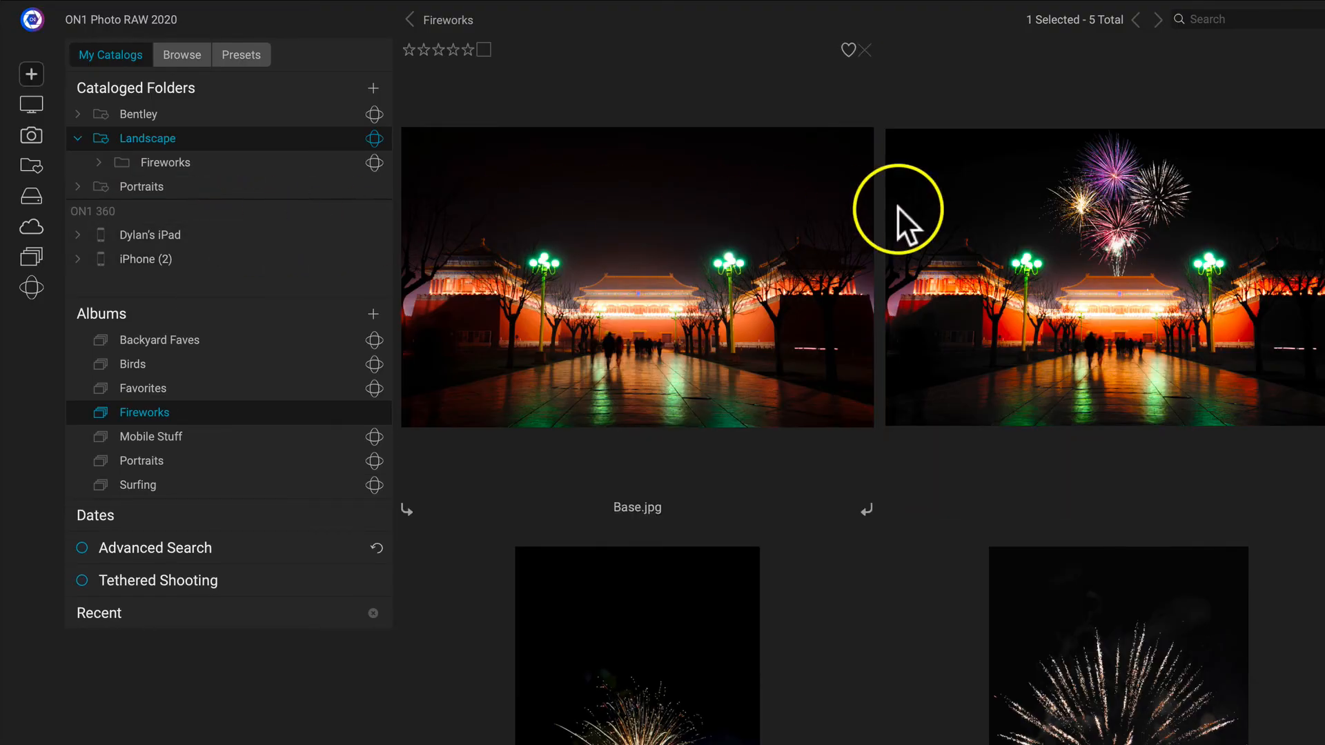
Move Base.onphoto into the Fireworks subfolder of the Landscape cataloged folder and open that subfolder
{"action": "left_click_drag", "start_coordinate": [1119, 249], "coordinate": [181, 160]}
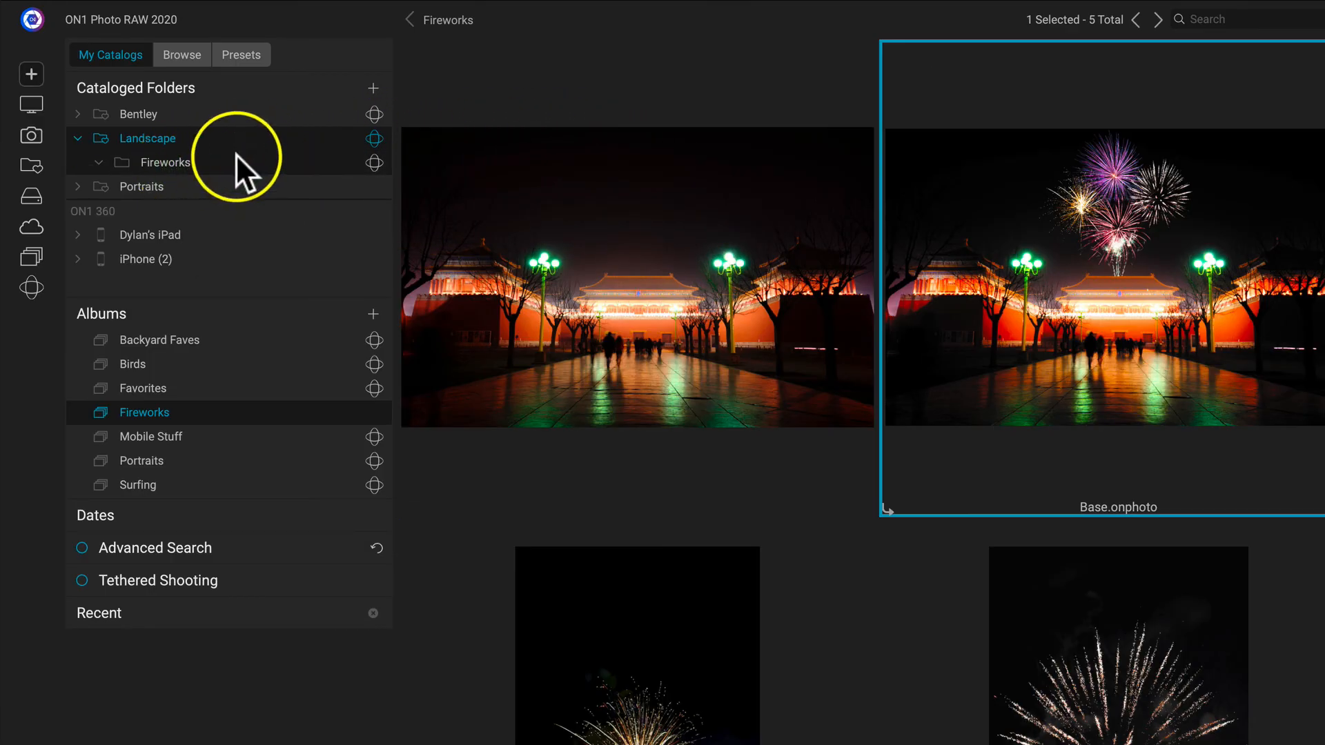
{"action": "left_click", "coordinate": [162, 164]}
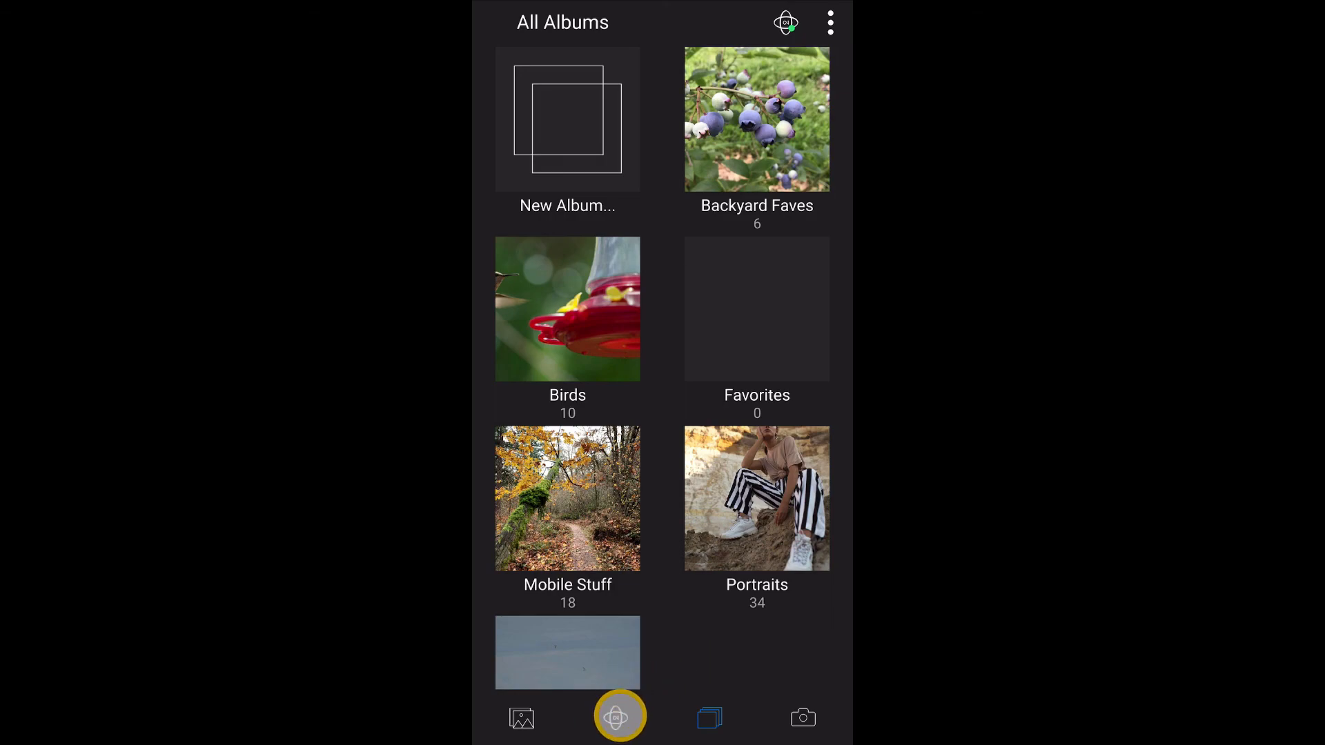
Switch to the ON1 mobile app and open Base.onphoto from the computer's Landscape > Fireworks folder in ON1 360
{"action": "left_click", "coordinate": [617, 716]}
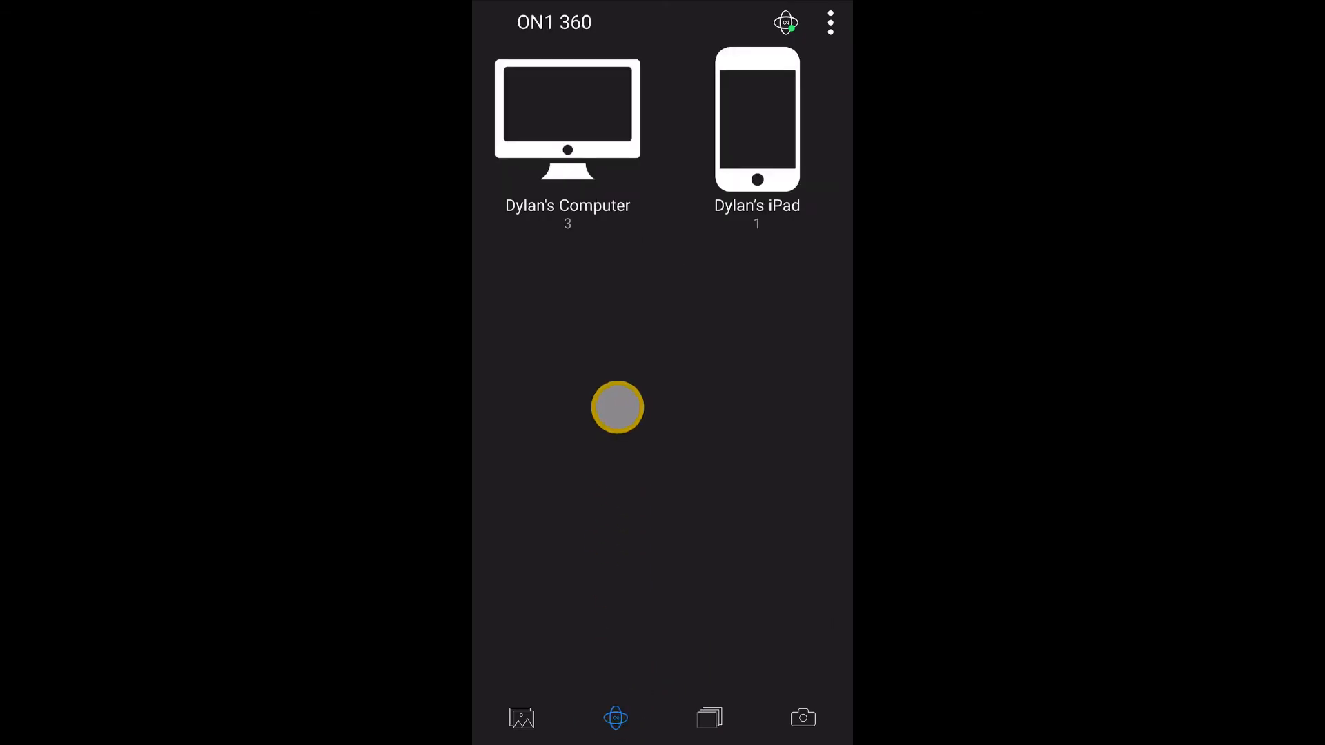
{"action": "left_click", "coordinate": [578, 126]}
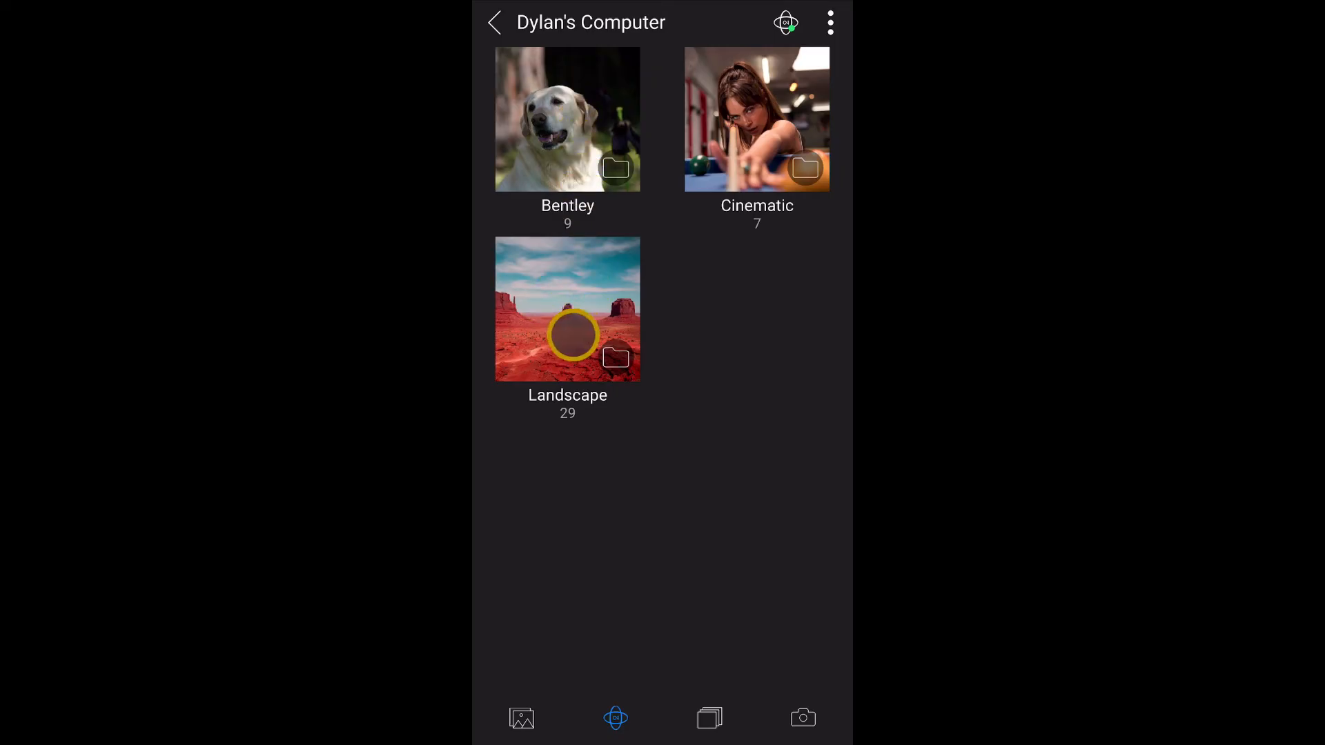
{"action": "left_click", "coordinate": [567, 309]}
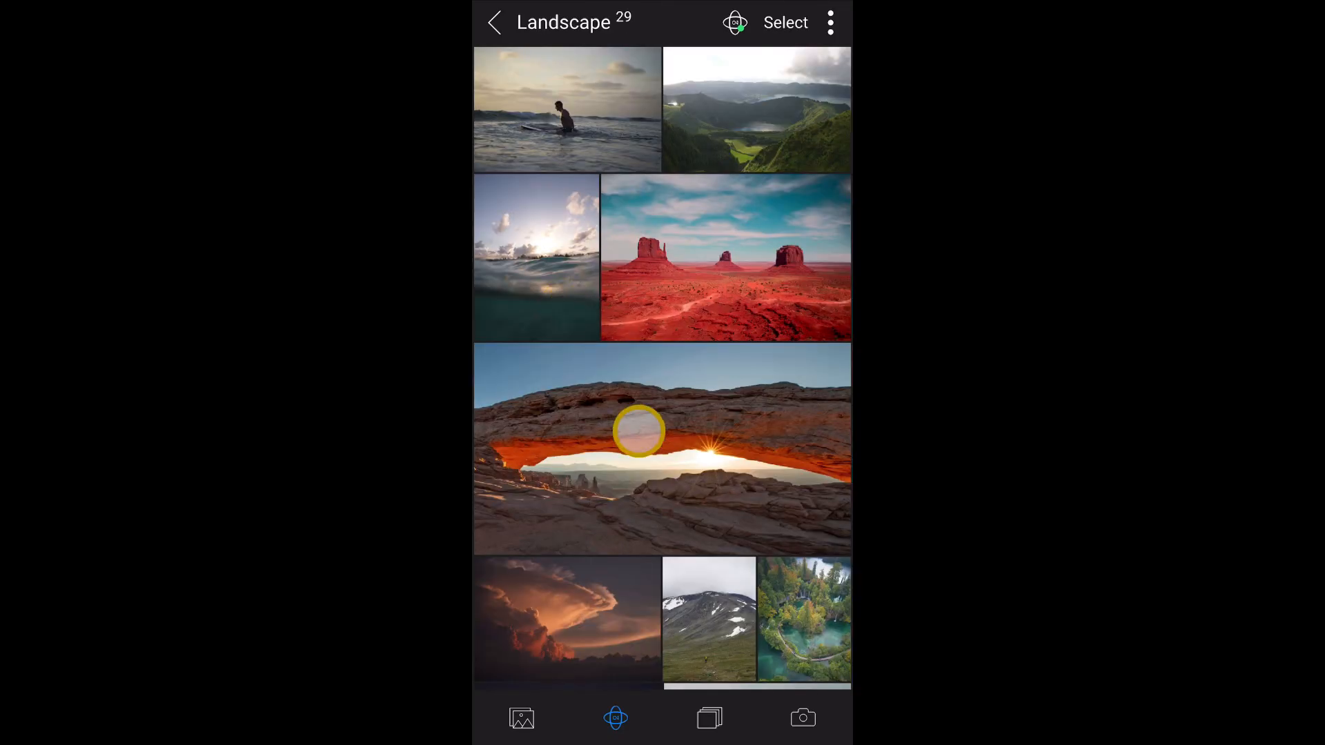
{"action": "left_click_drag", "start_coordinate": [639, 429], "coordinate": [615, 124]}
{"action": "left_click_drag", "start_coordinate": [614, 352], "coordinate": [614, 430]}
{"action": "left_click", "coordinate": [767, 262]}
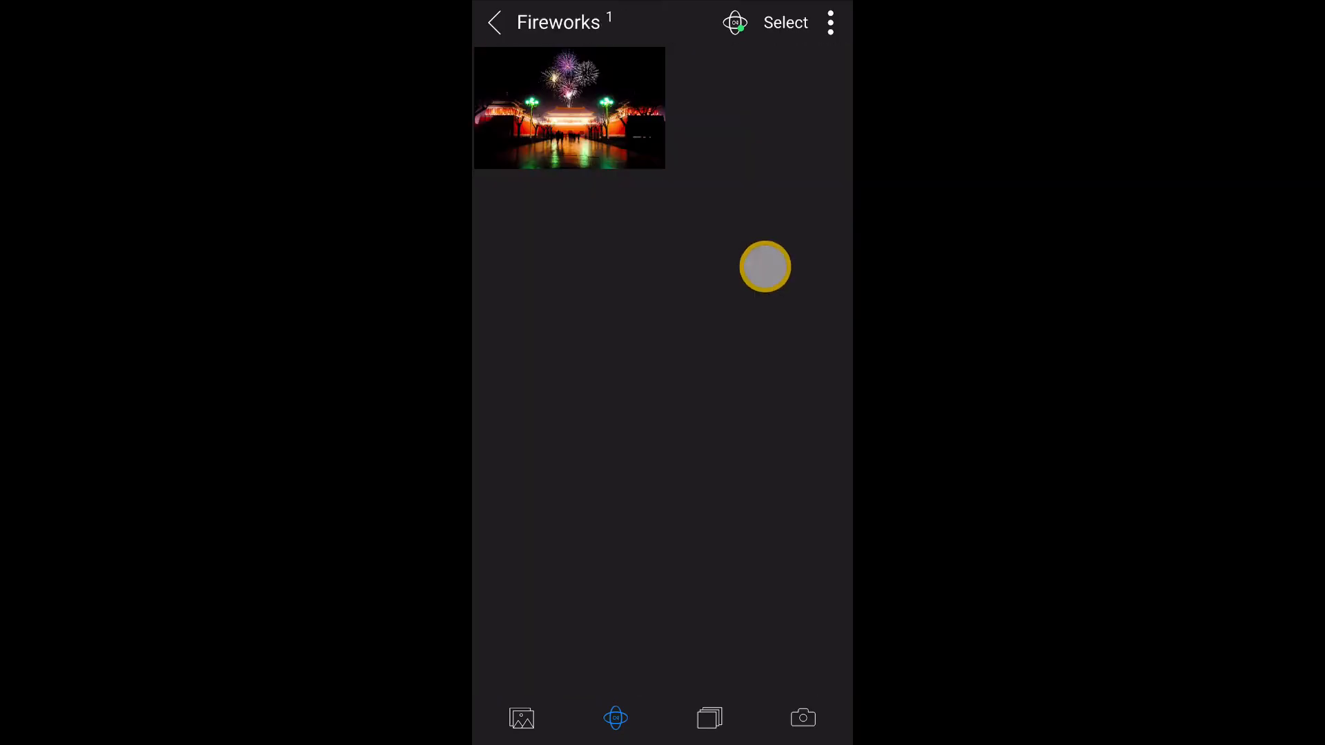
{"action": "left_click", "coordinate": [548, 100]}
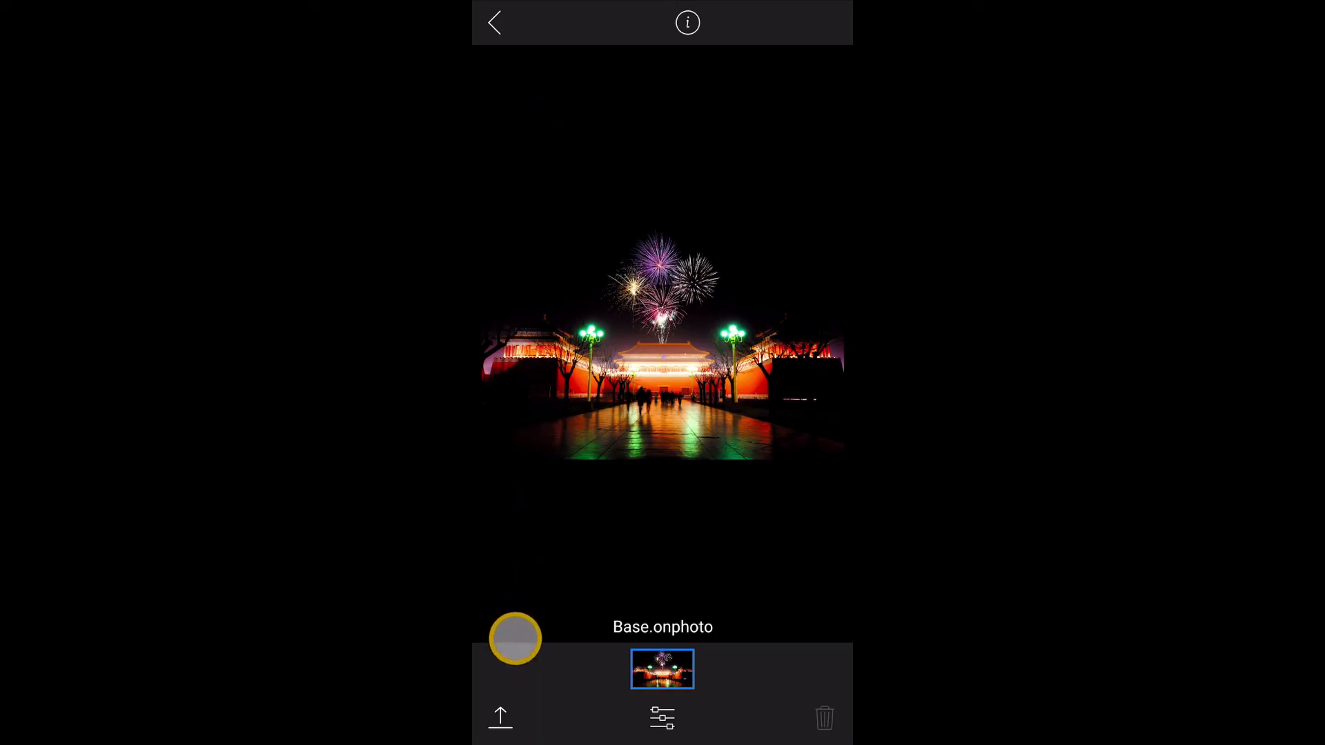
Open the share options for Base.onphoto and choose to share it rather than save it to the camera roll
{"action": "left_click", "coordinate": [498, 716]}
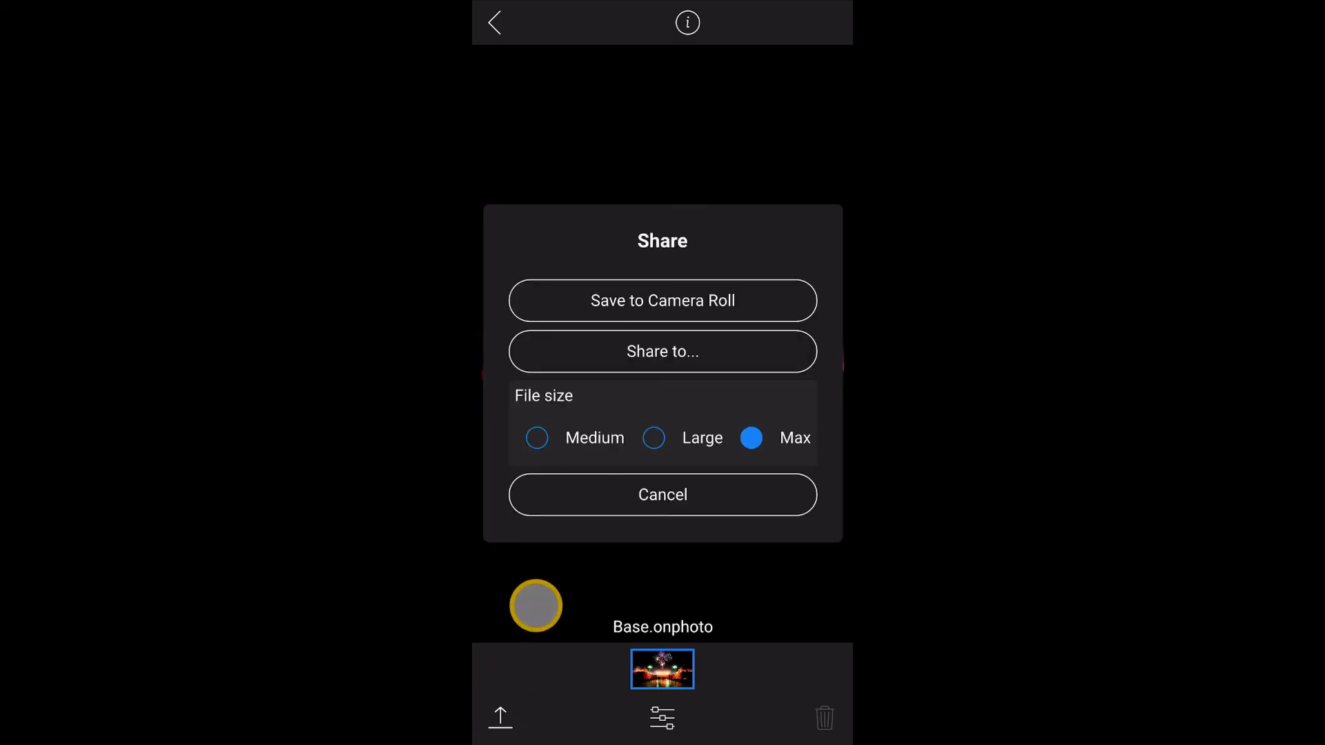
{"action": "left_click", "coordinate": [641, 352]}
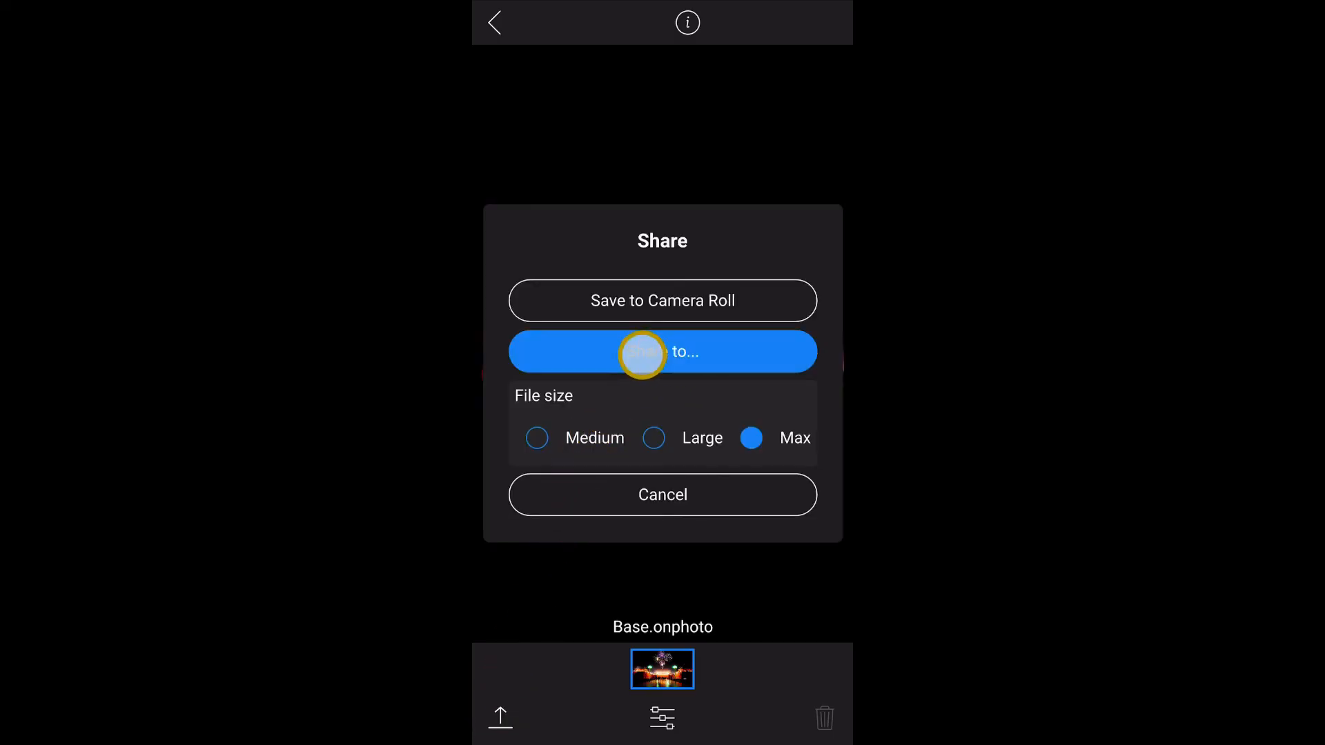